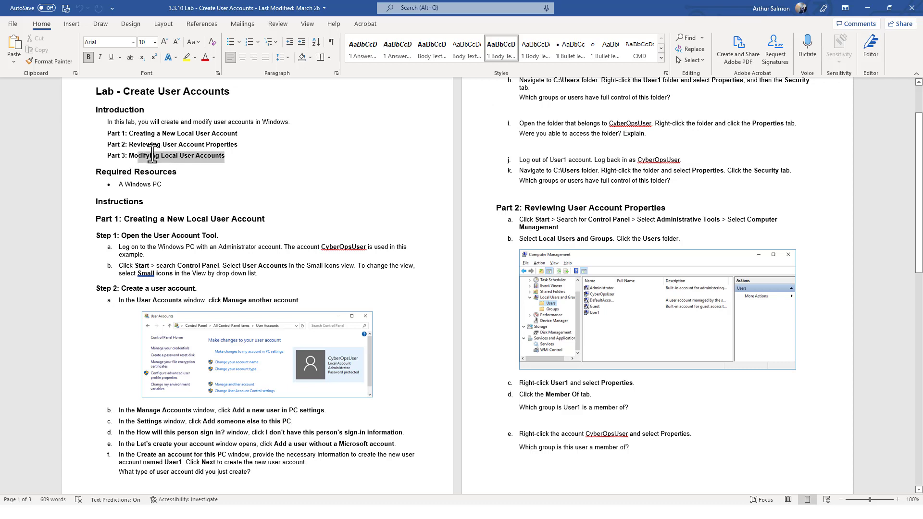
Clear the selection in the Create User Accounts lab handout in Word
left_click(229, 174)
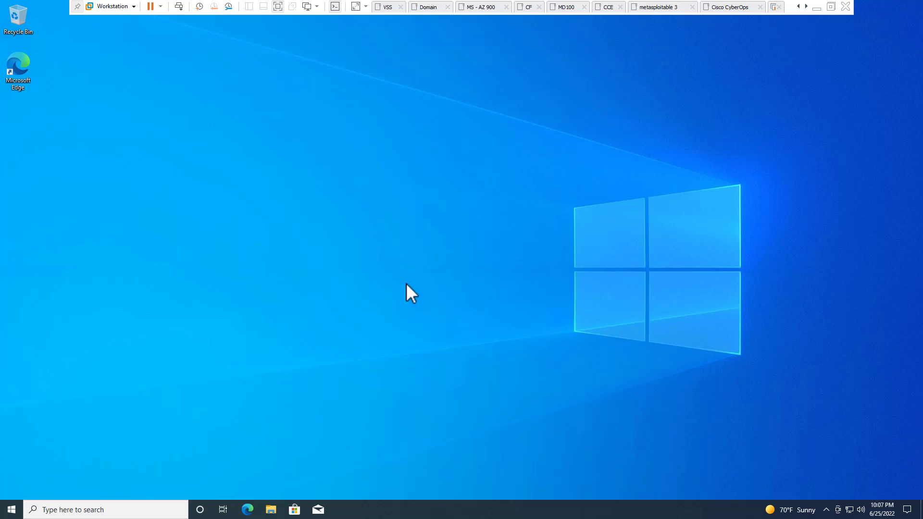
Search 'users' and open the Add, edit, or remove other users settings page
left_click(12, 509)
mouse_move(14, 396)
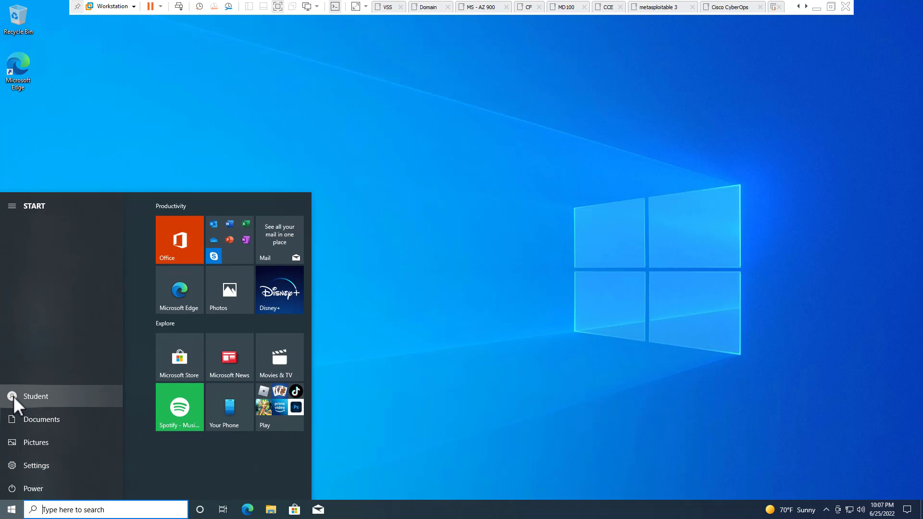
left_click(266, 141)
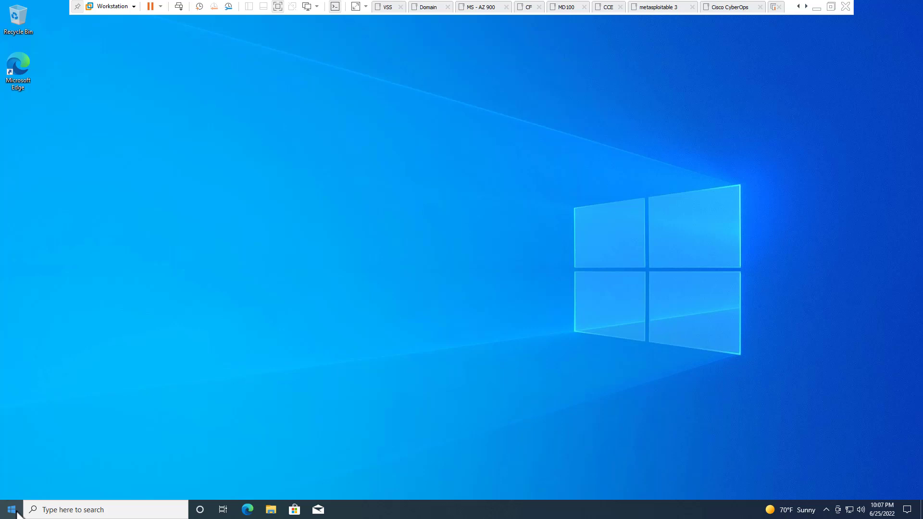
left_click(69, 509)
type("users")
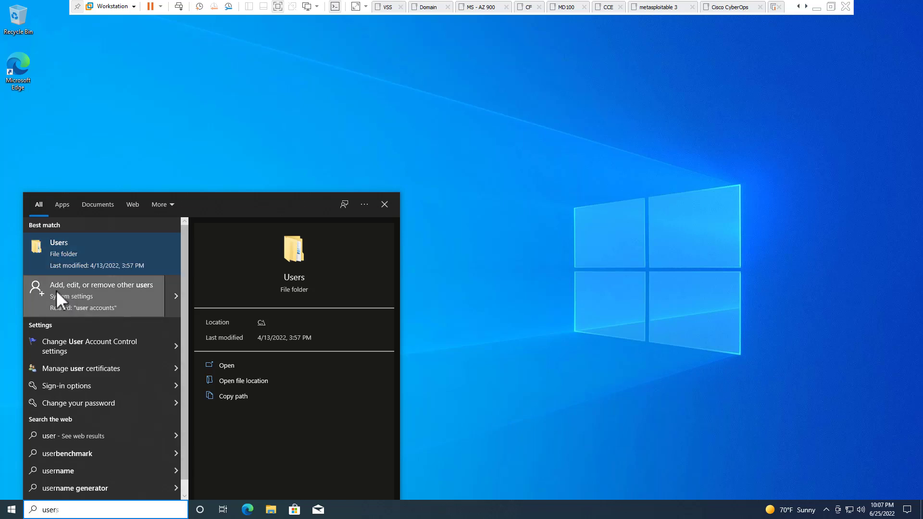
left_click(97, 293)
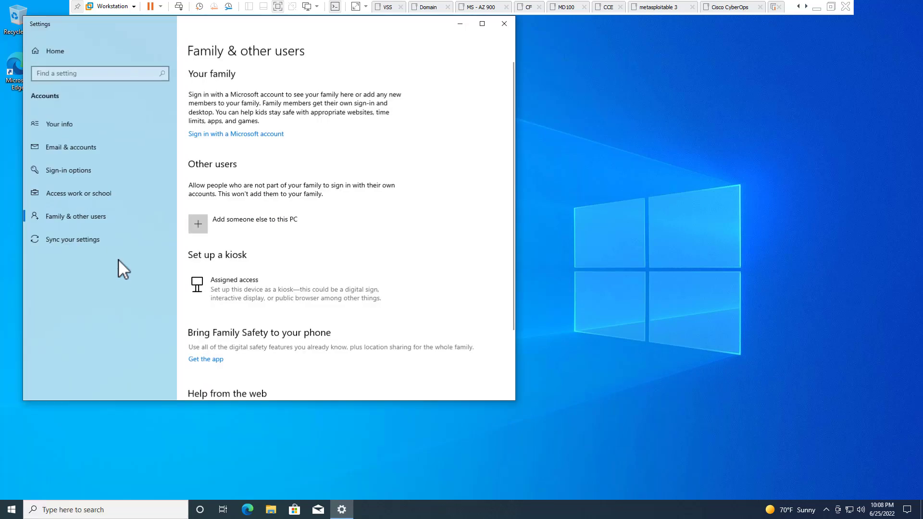
left_click_drag(108, 23, 482, 56)
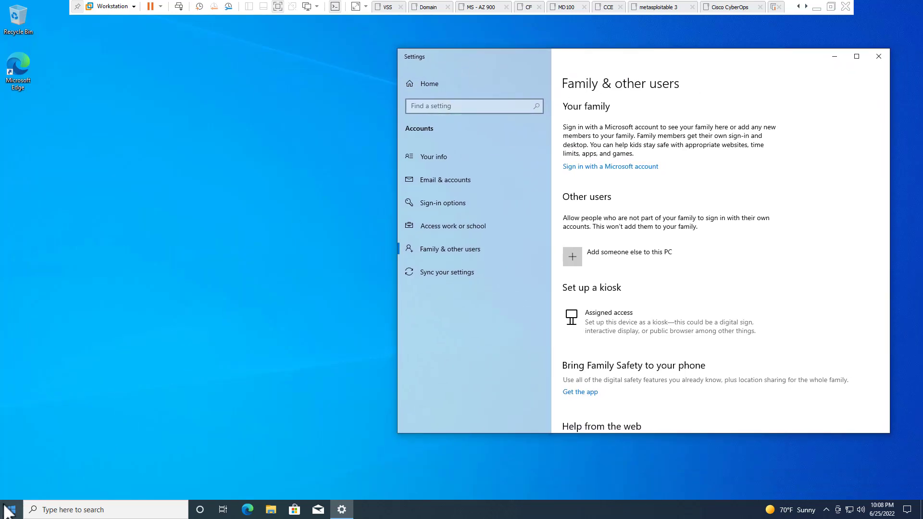
left_click(8, 509)
Open Control Panel via 'cont' search and go to User Accounts > Manage another account
type("con")
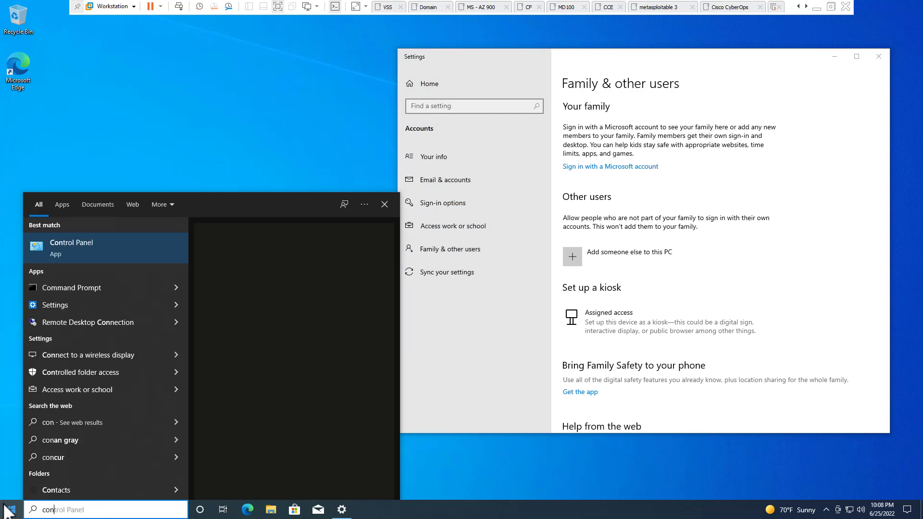
type("t")
key("Return")
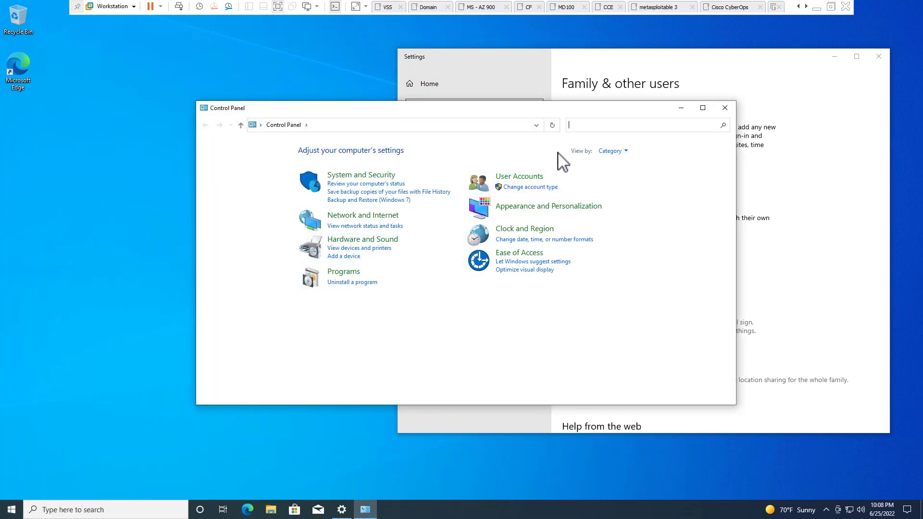
left_click(531, 178)
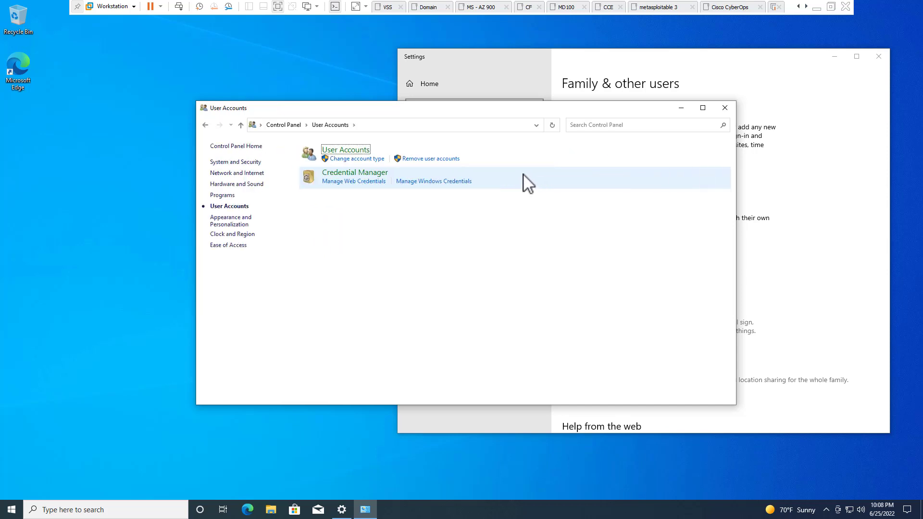
left_click_drag(496, 111, 316, 63)
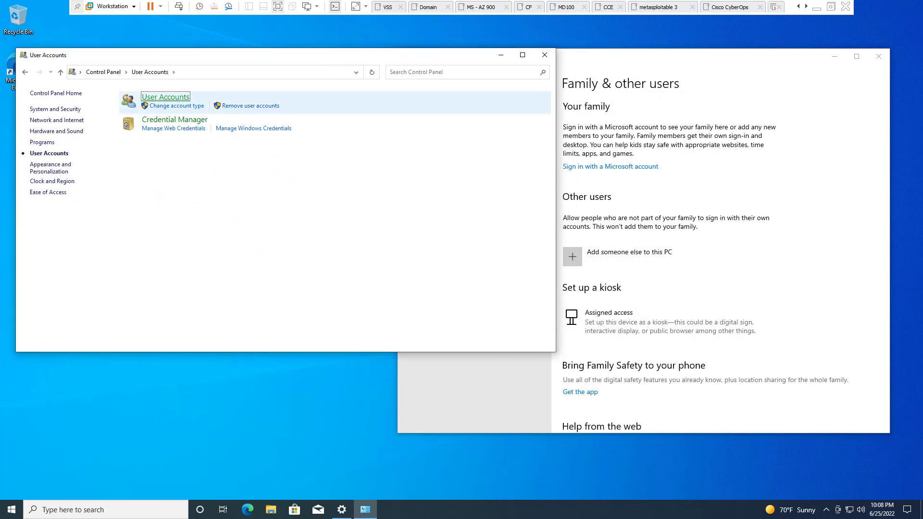
left_click(165, 98)
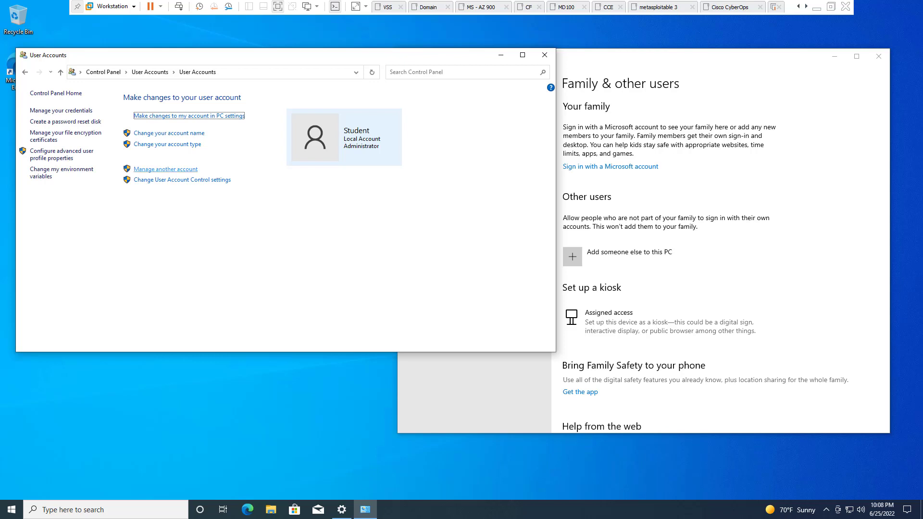
left_click(165, 170)
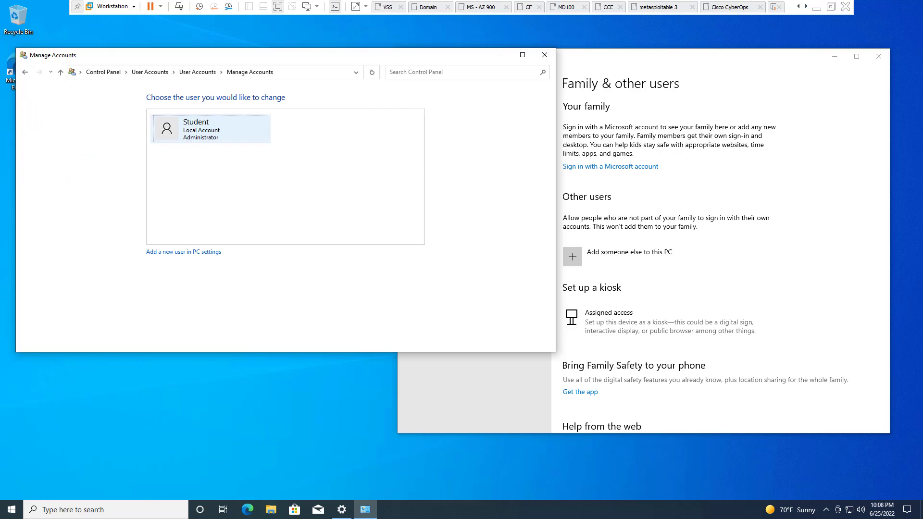
left_click_drag(240, 55, 564, 102)
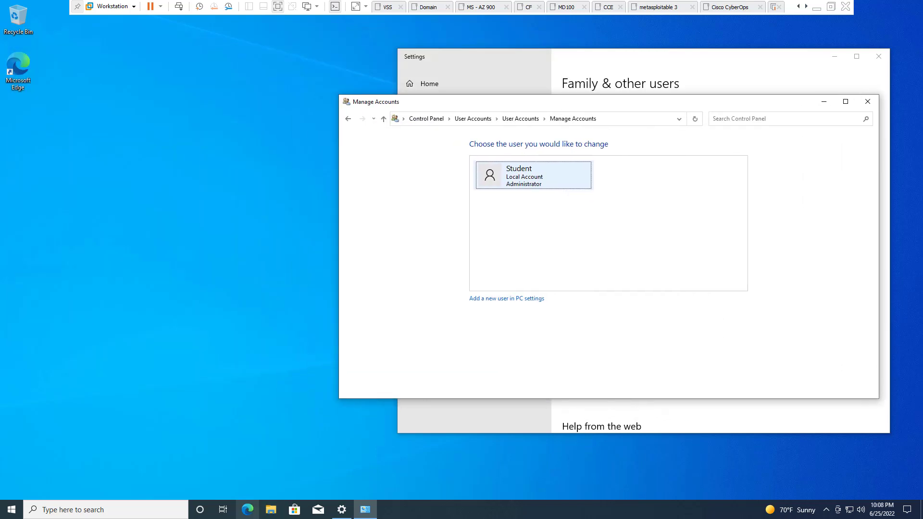
Open Computer Management from This PC in File Explorer
left_click(271, 510)
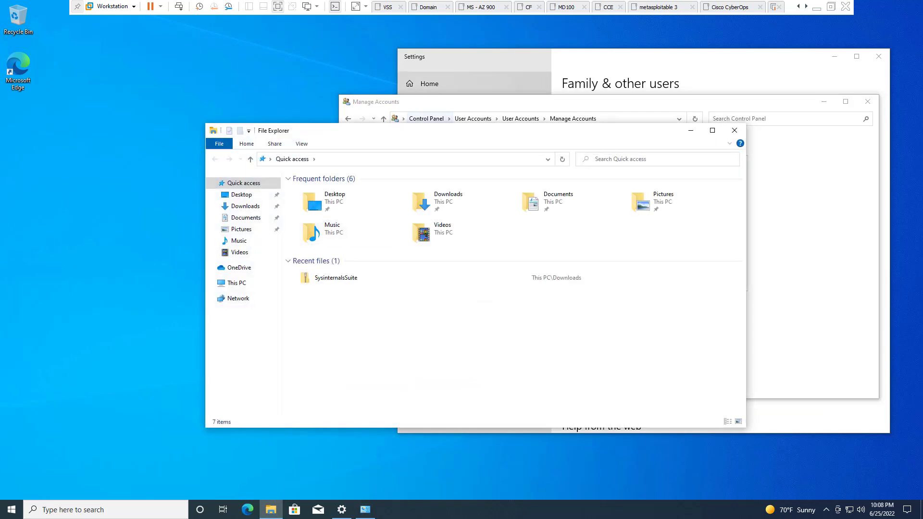
left_click_drag(422, 132, 246, 70)
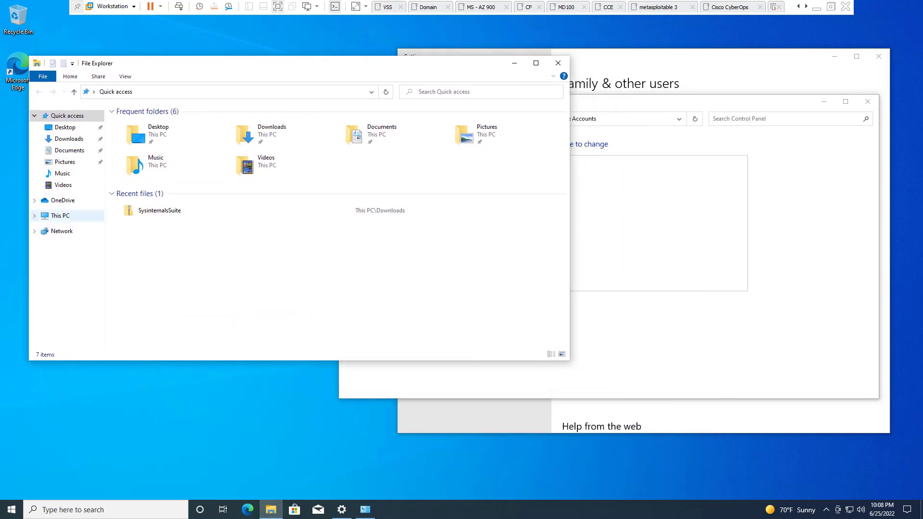
right_click(56, 215)
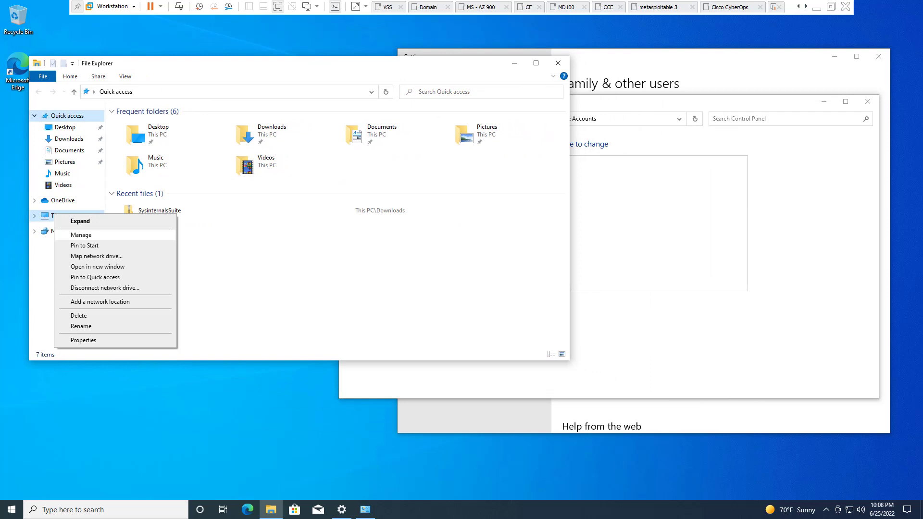
left_click(80, 235)
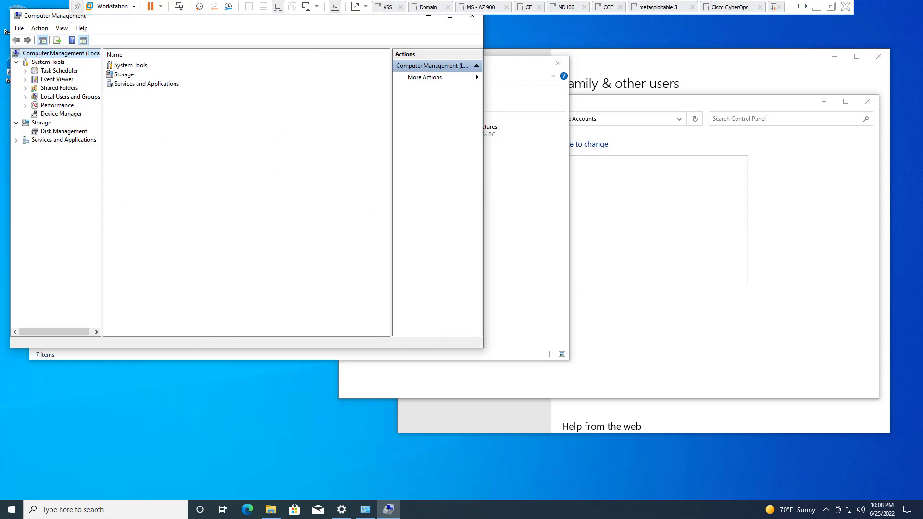
Review Local Users and Groups' Users and Groups lists, then minimize the console
left_click(70, 97)
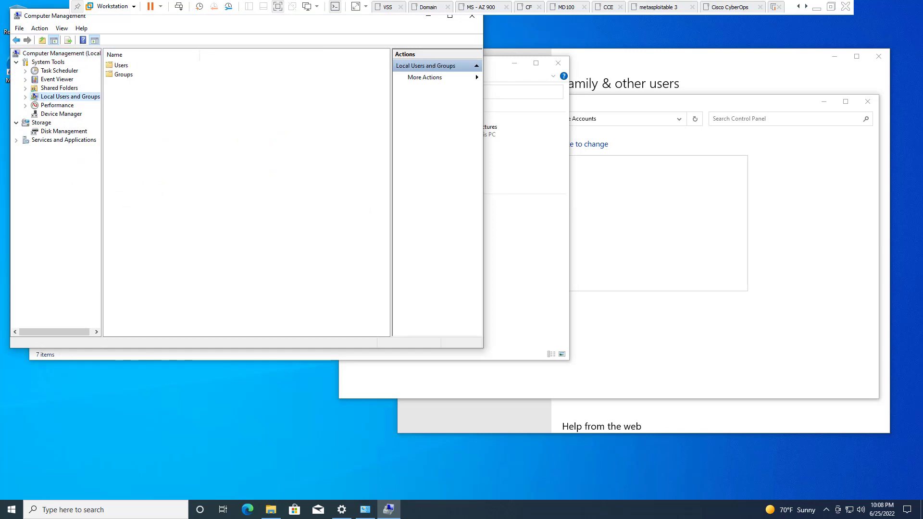
double_click(121, 65)
right_click(161, 159)
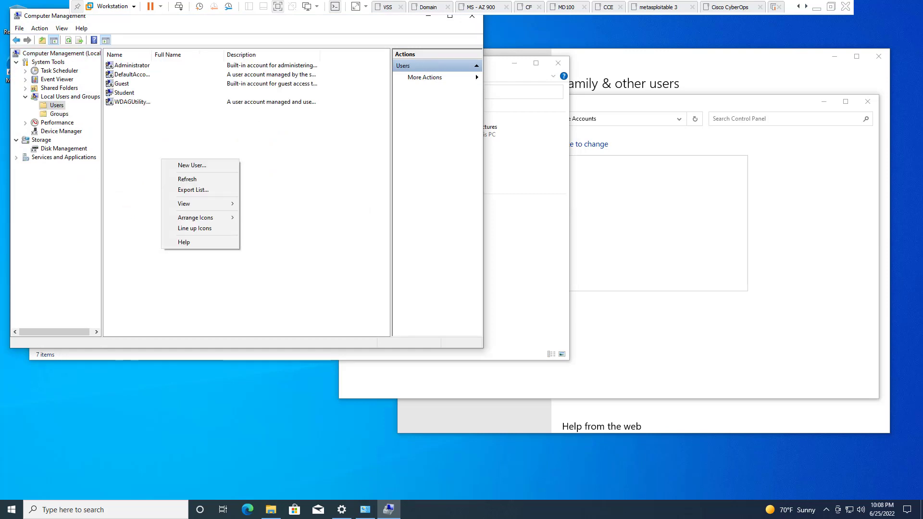
left_click(191, 165)
left_click(60, 114)
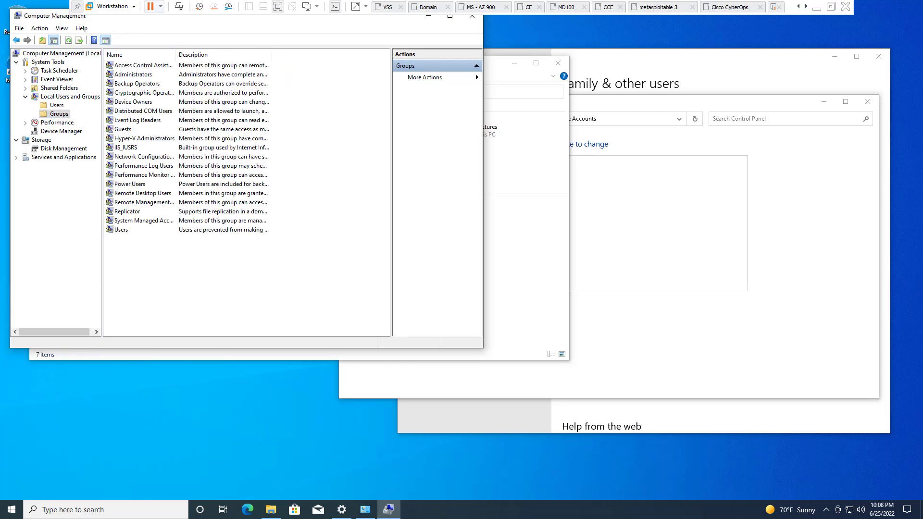
left_click_drag(413, 17, 417, 79)
left_click(431, 77)
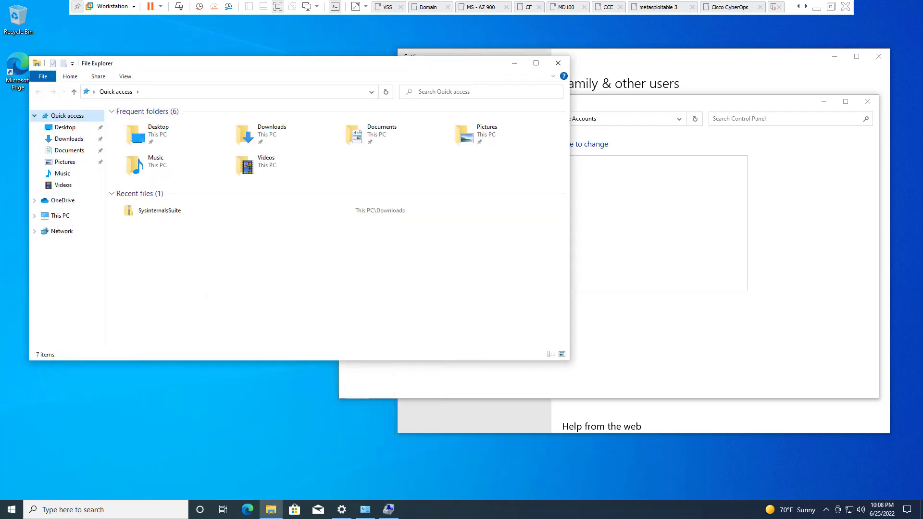
left_click(558, 63)
Open the Family & other users page through 'Add a new user in PC settings'
left_click_drag(608, 102, 332, 75)
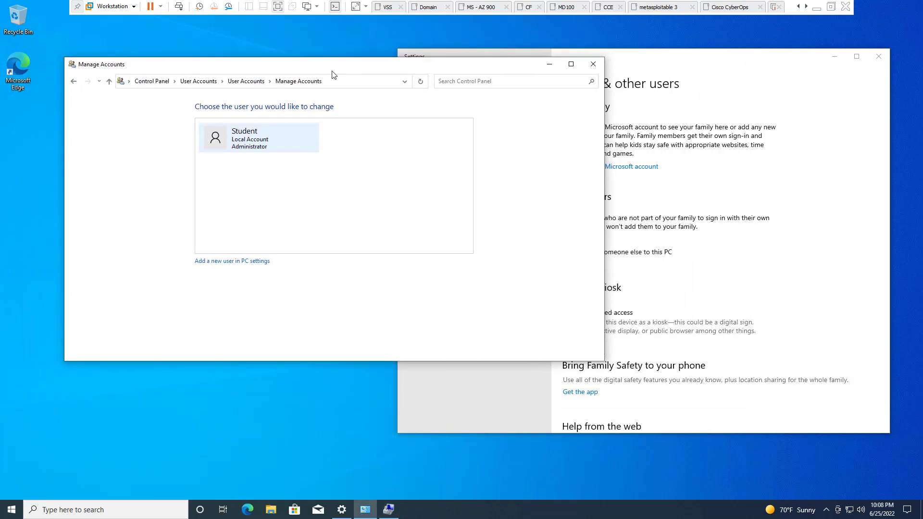
left_click(835, 56)
left_click(834, 57)
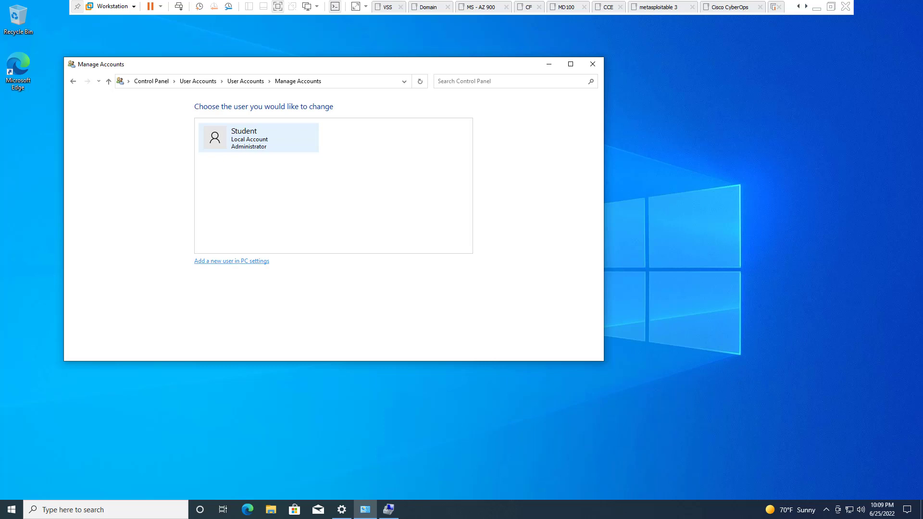
left_click(231, 261)
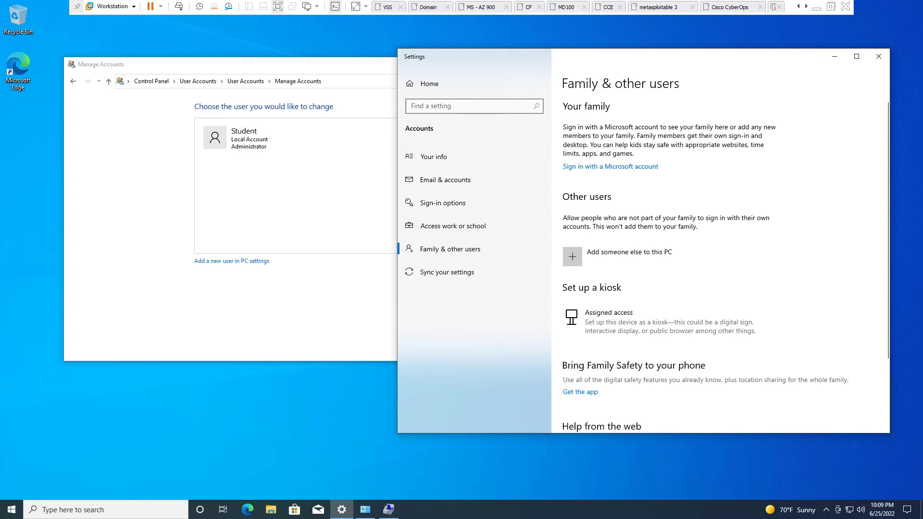
key("alt+Tab")
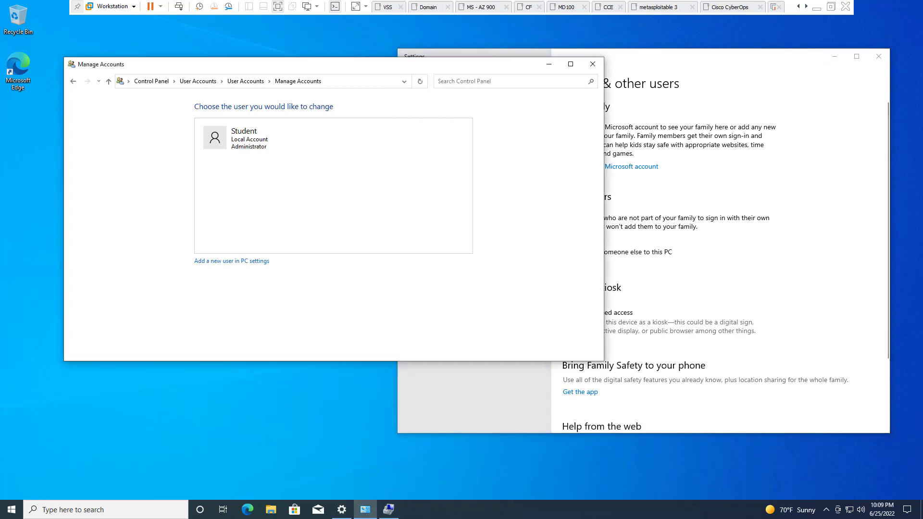
left_click(231, 261)
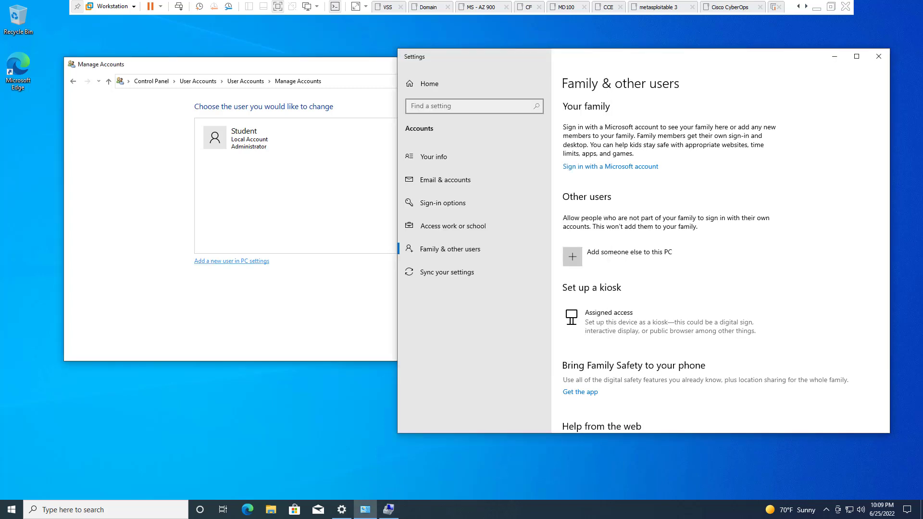
Choose 'Add someone else to this PC'
left_click_drag(767, 66, 524, 69)
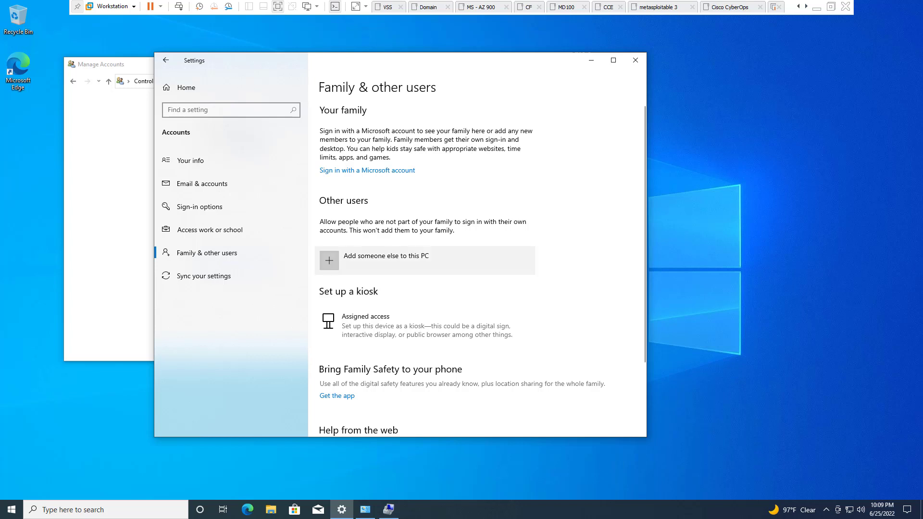
scroll(422, 260, "down", 3)
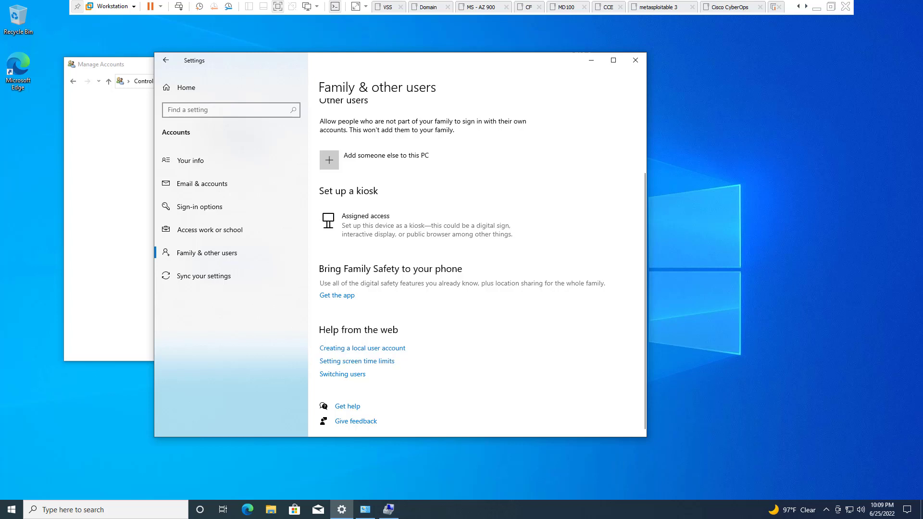
scroll(481, 264, "up", 2)
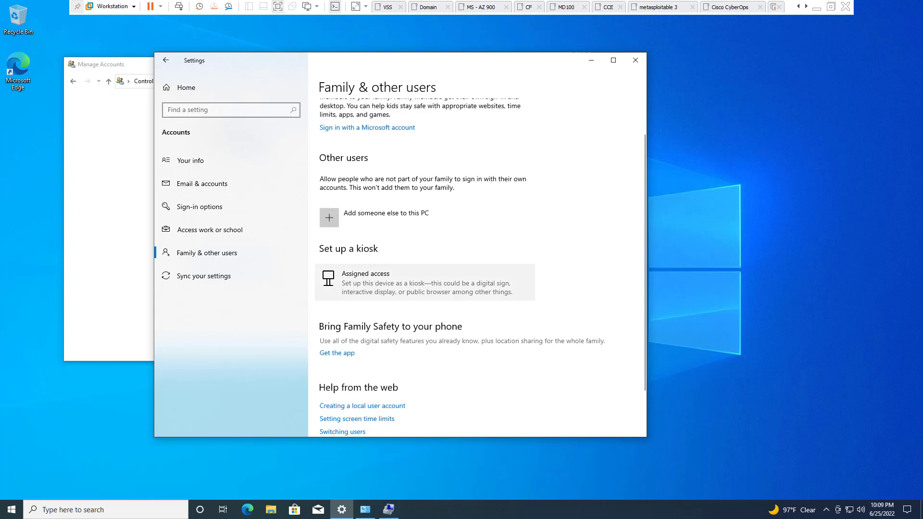
left_click(380, 214)
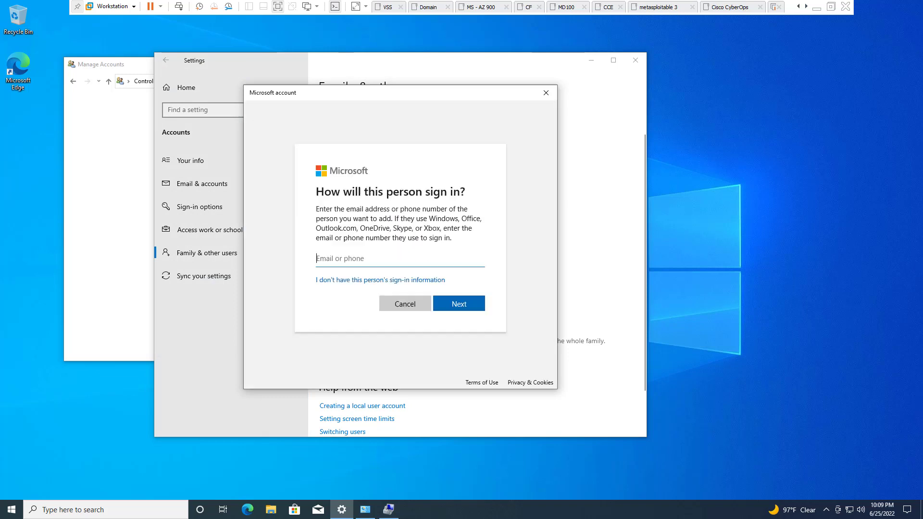
Skip the sign-in information and choose 'Add a user without a Microsoft account'
left_click_drag(355, 94, 667, 86)
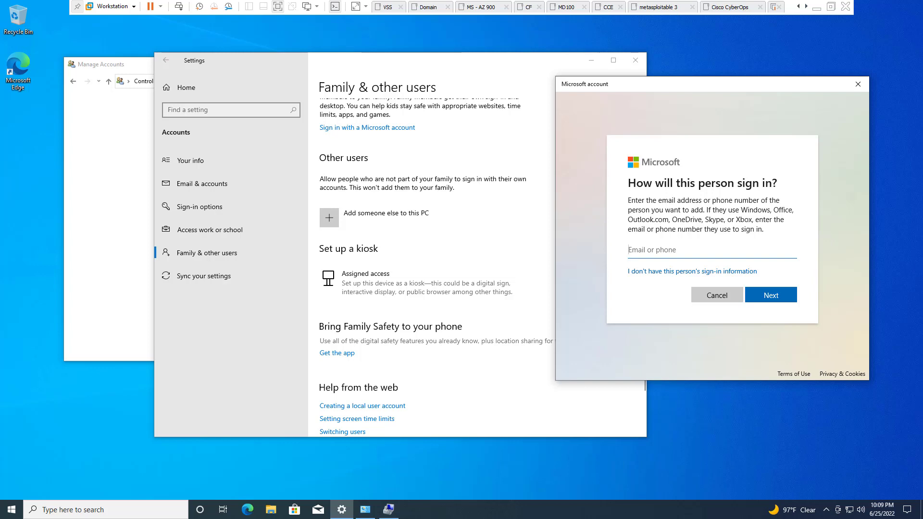
left_click(691, 271)
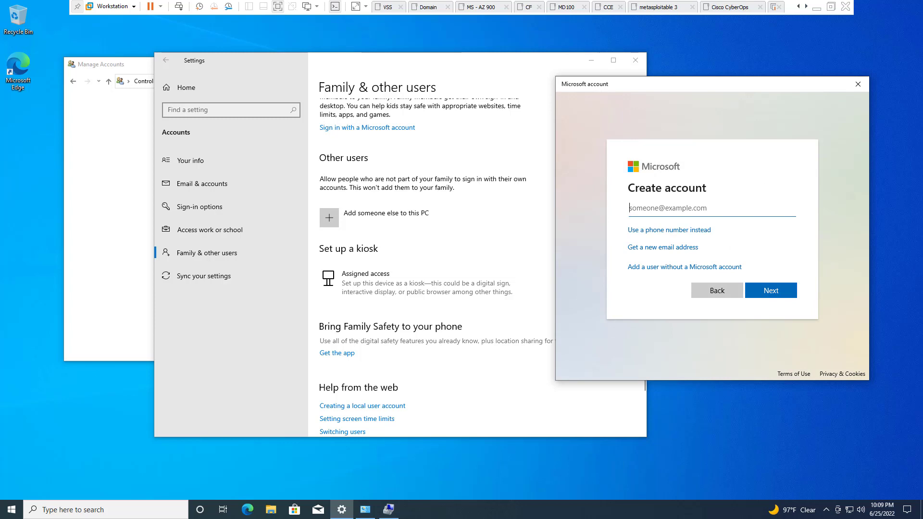
left_click(685, 266)
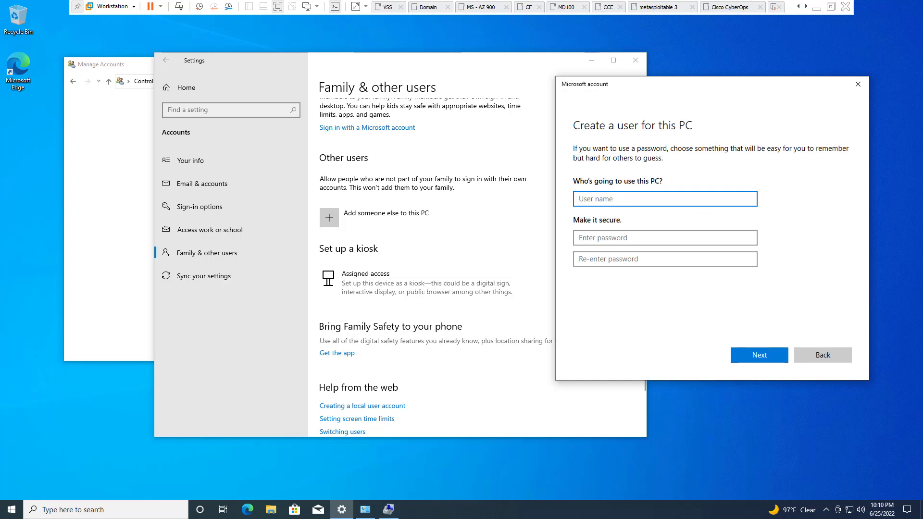
Enter user name CyberOpsUser, then type and confirm the account password
type("CyberOpsUser")
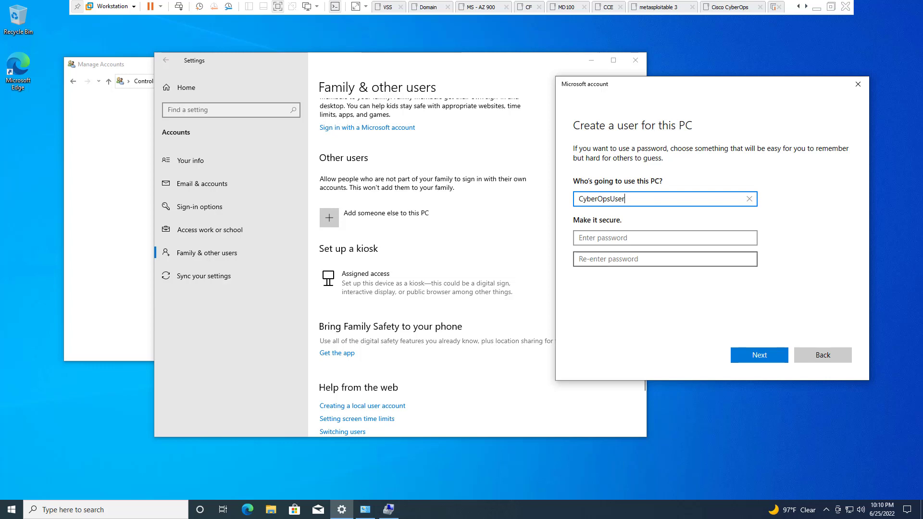
left_click(663, 238)
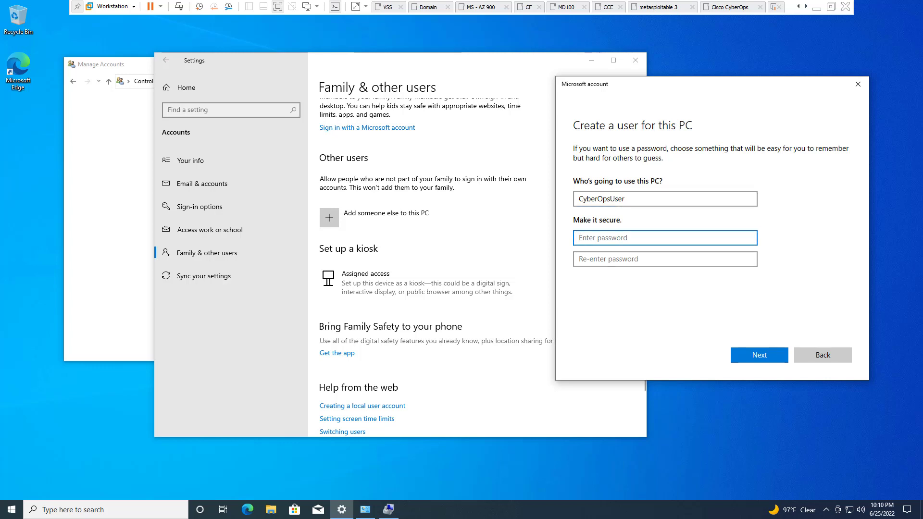
type("••••••••")
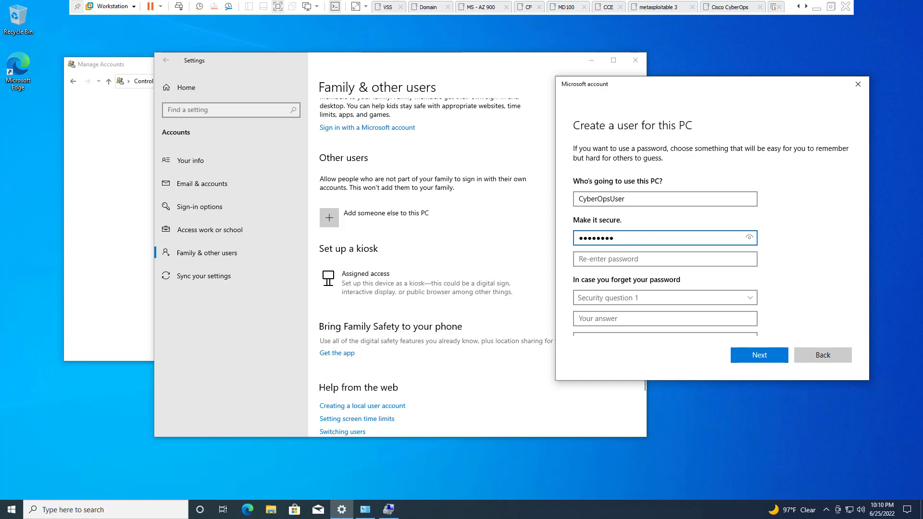
left_click(664, 258)
type("•••••••")
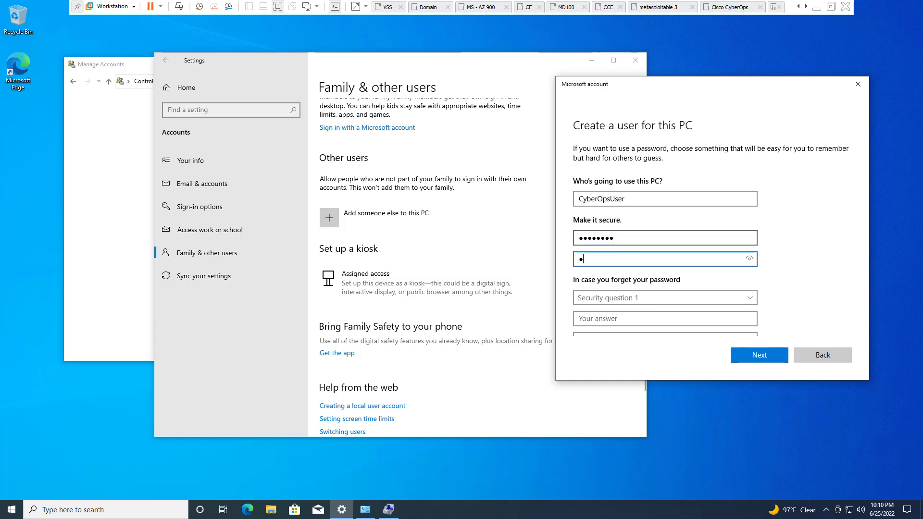
type("•")
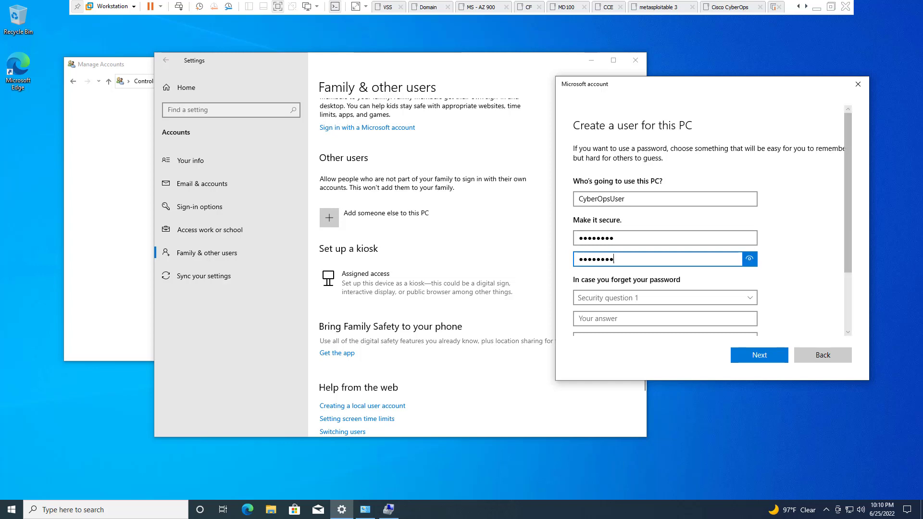
left_click(749, 259)
key("shift+Right")
scroll(701, 240, "down", 3)
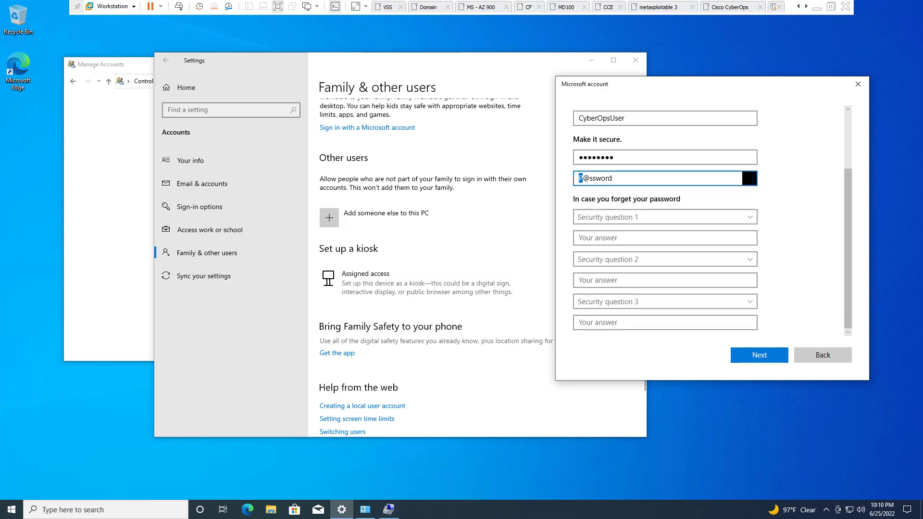
key("Return")
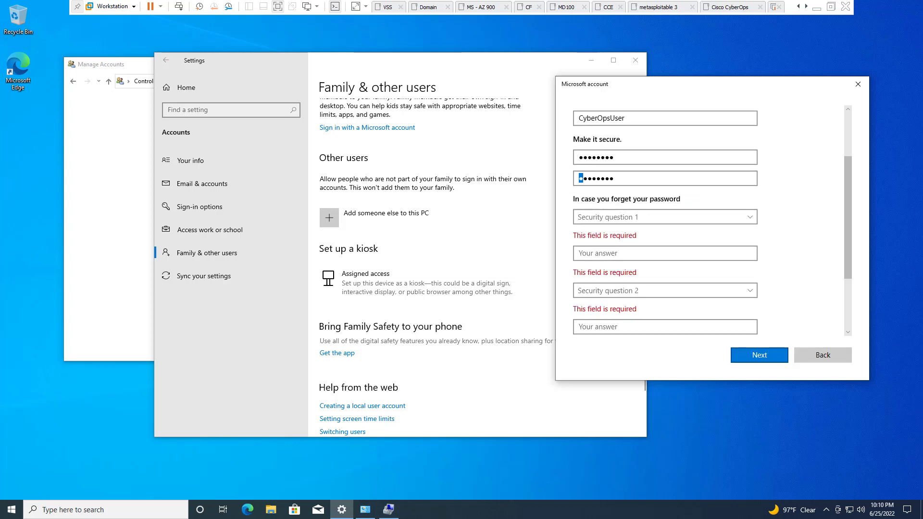
scroll(709, 221, "up", 1)
scroll(709, 221, "down", 3)
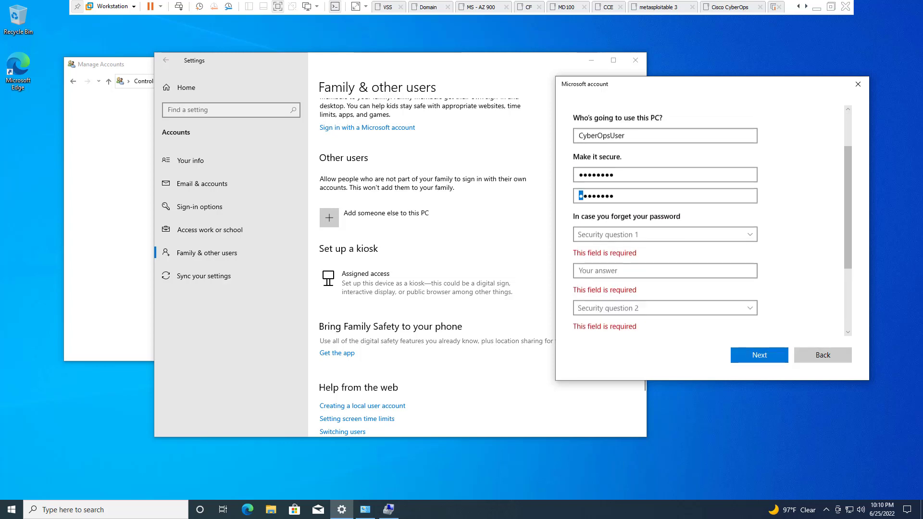
scroll(709, 221, "up", 3)
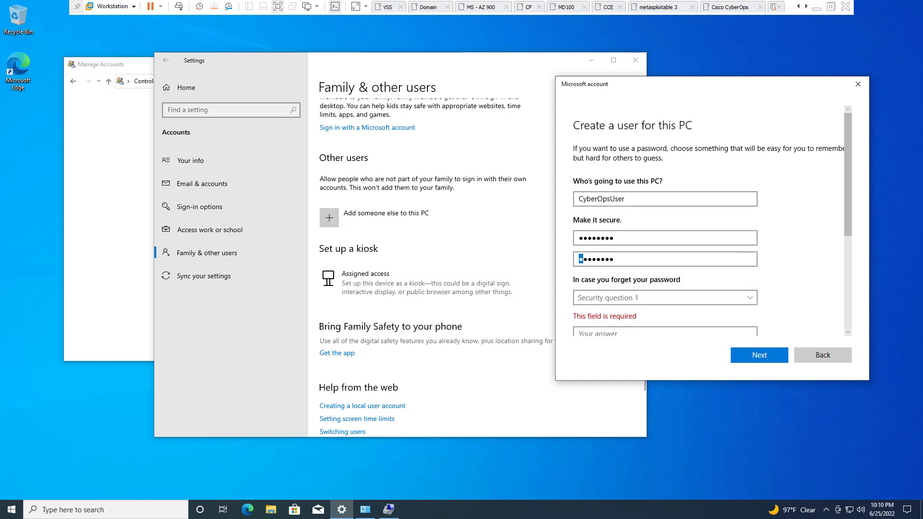
scroll(708, 221, "down", 1)
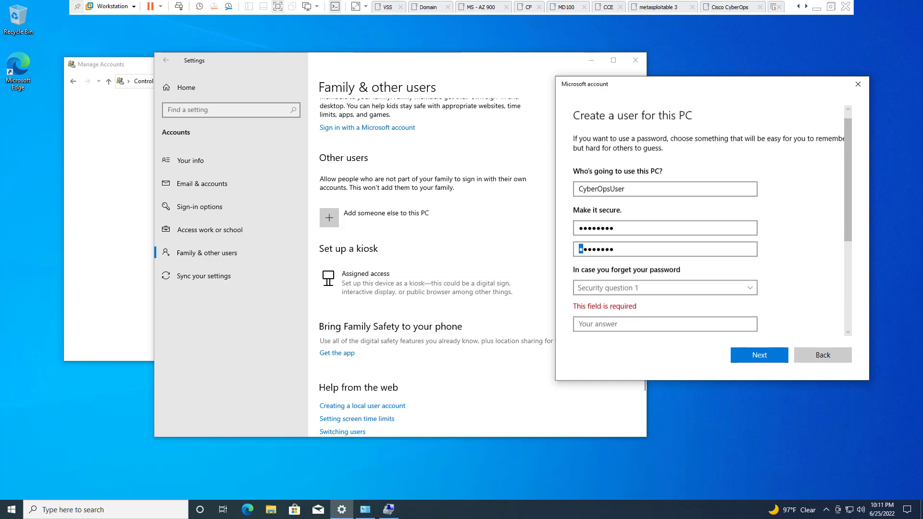
Pick the first pet's name and city of birth security questions and answer both
left_click(665, 263)
left_click(625, 279)
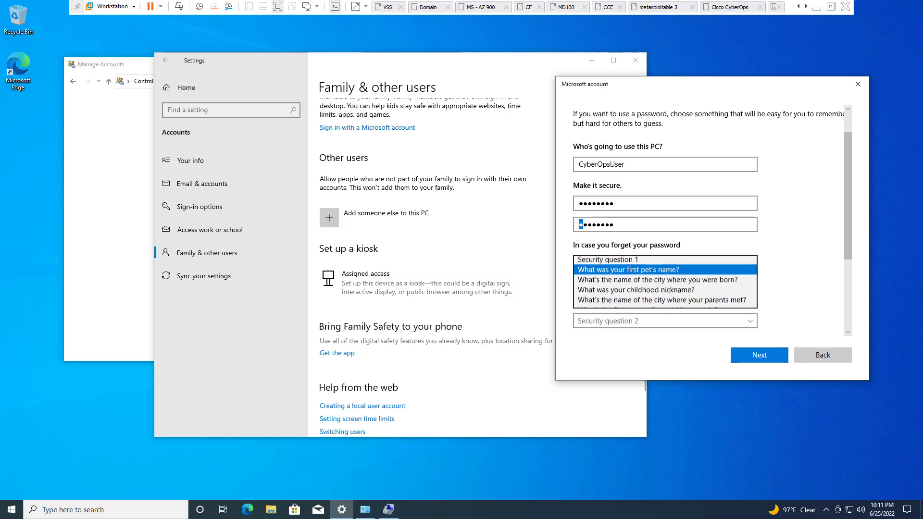
left_click(619, 283)
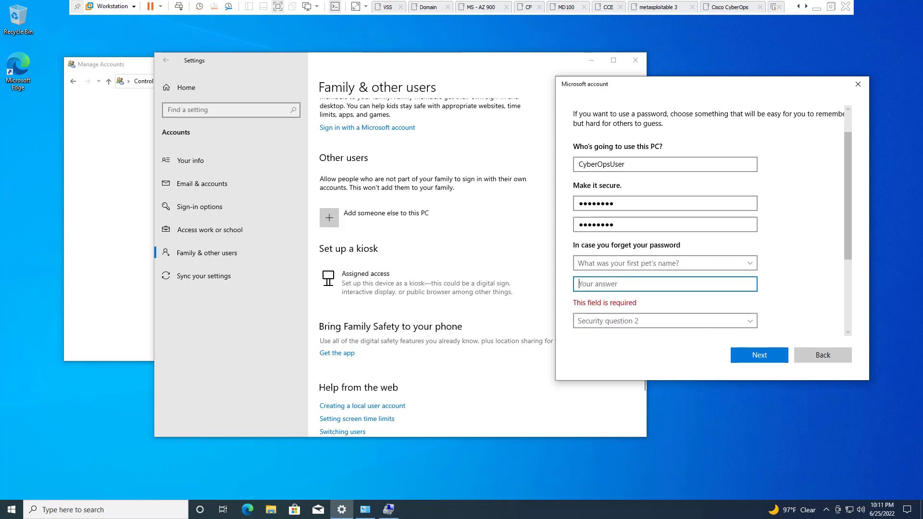
type("P@ssword")
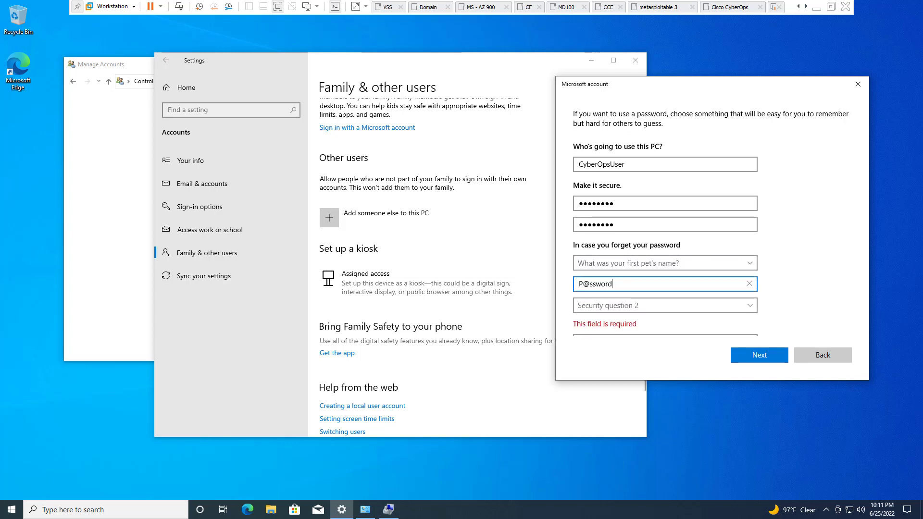
type("1")
left_click(665, 305)
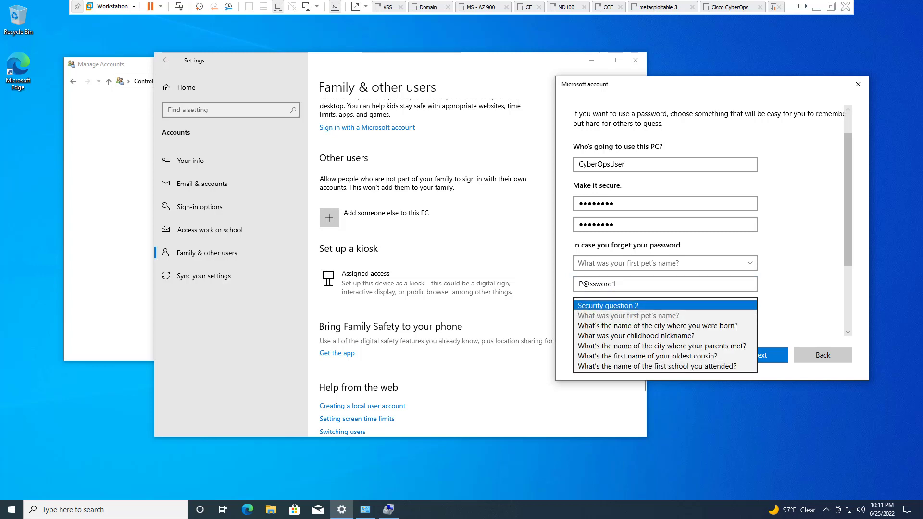
left_click(657, 326)
left_click(665, 291)
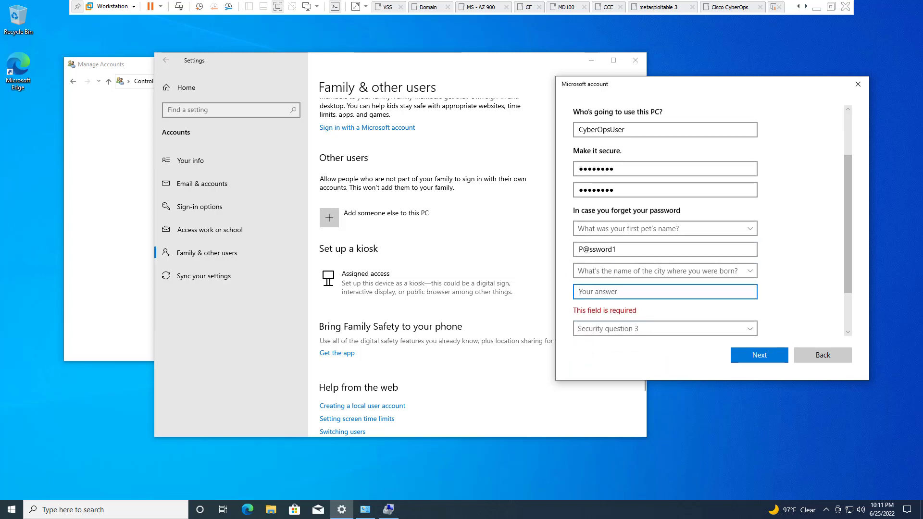
type("P@ssword2")
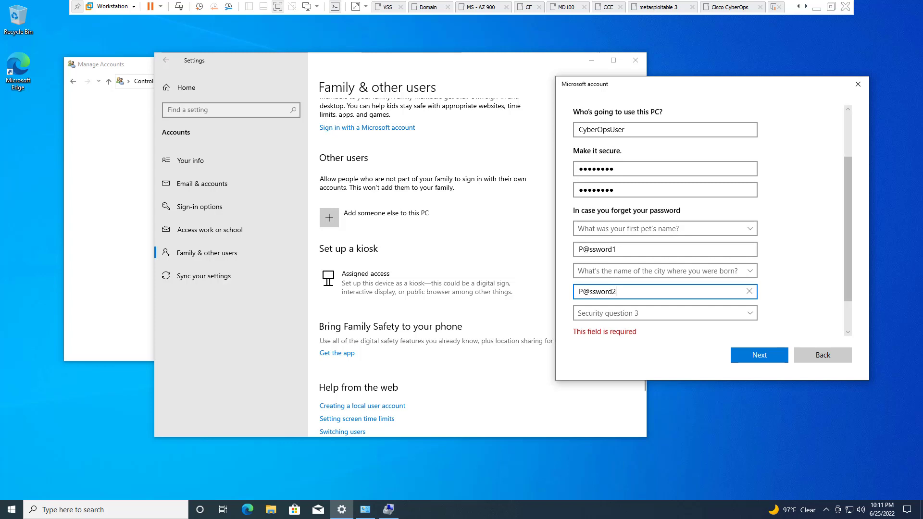
Pick the childhood nickname security question, answer it, and finish creating the account
key("Tab")
key("space")
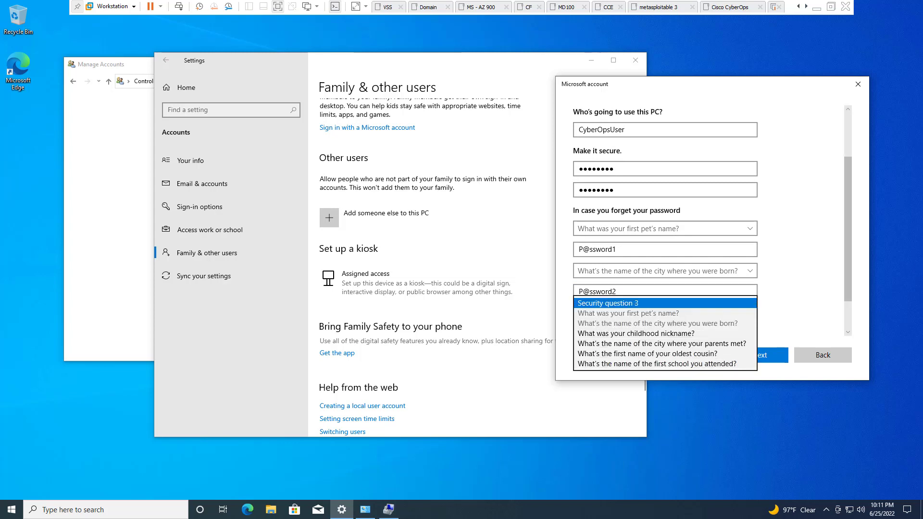
key("Down")
key("Down")
key("Return")
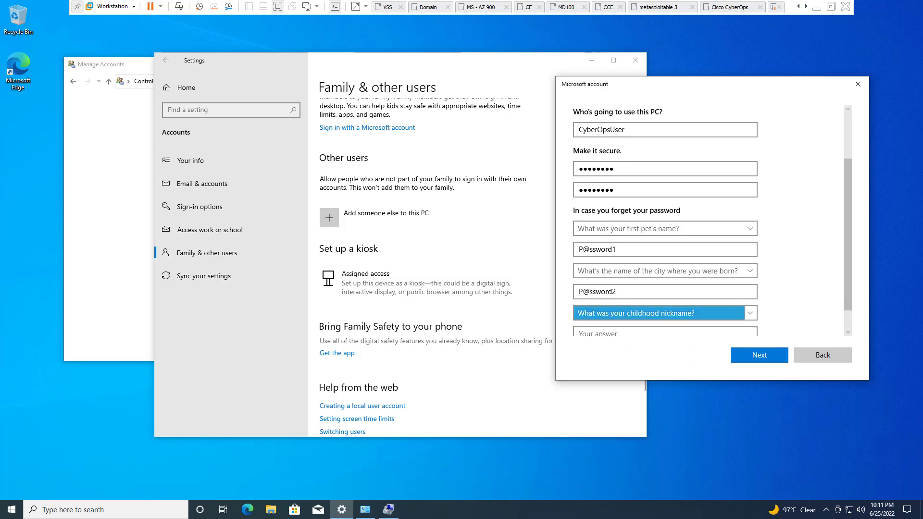
key("Down")
key("Down")
key("Up")
key("Up")
key("Tab")
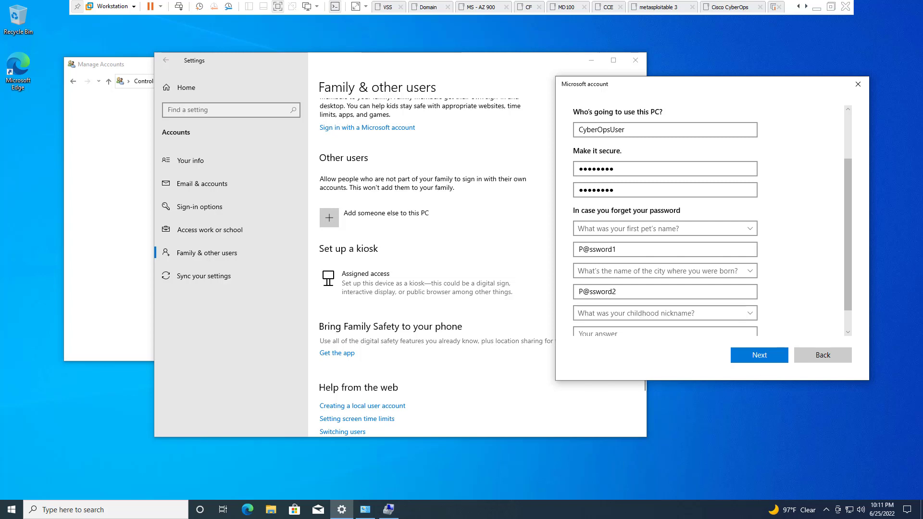
key("Return")
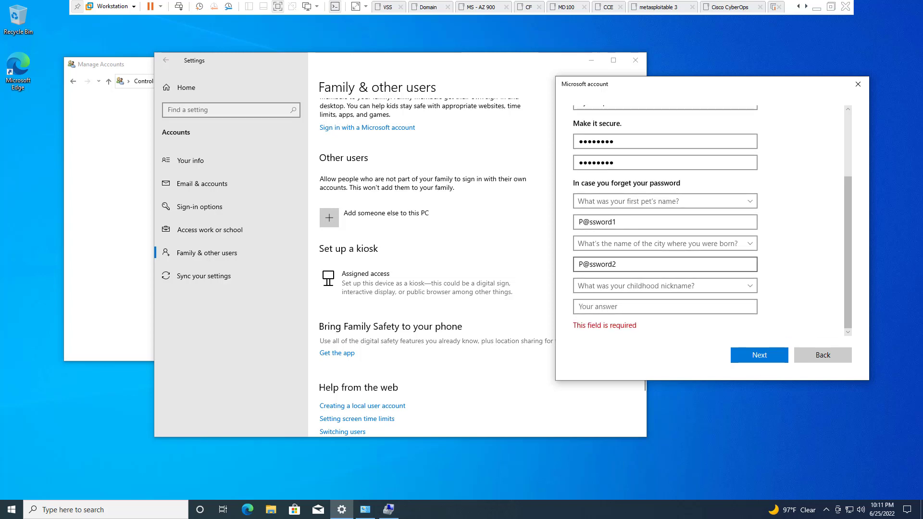
left_click(625, 306)
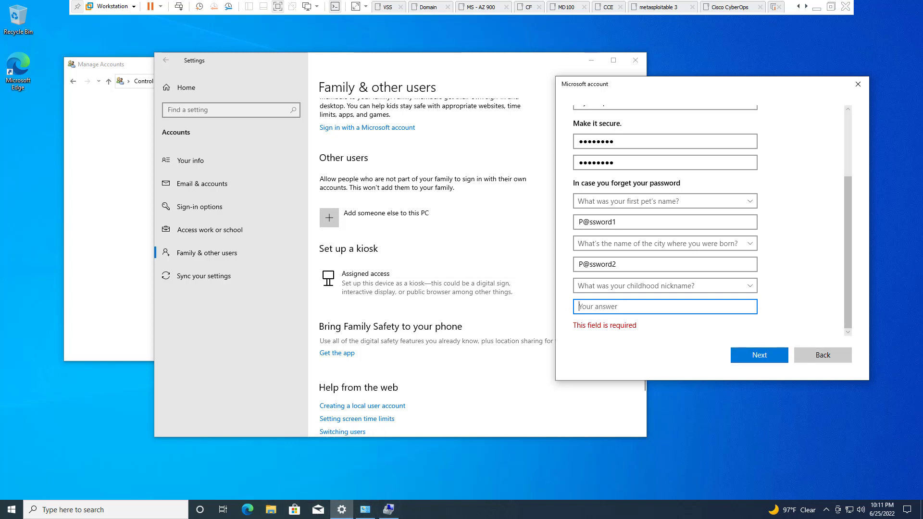
type("P")
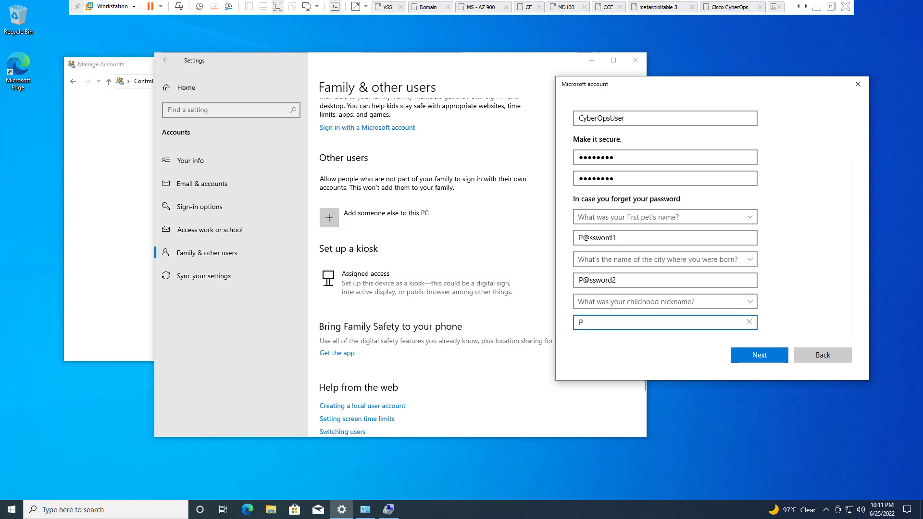
type("@ssword3")
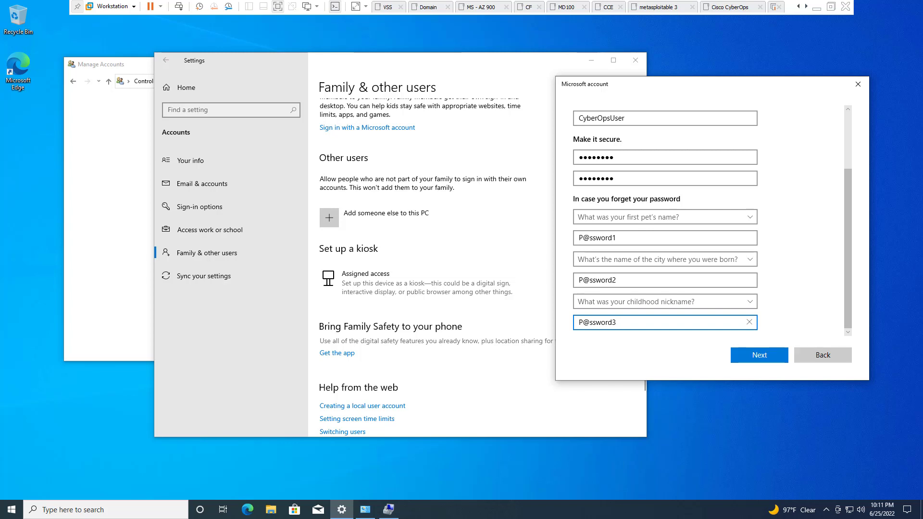
left_click(759, 354)
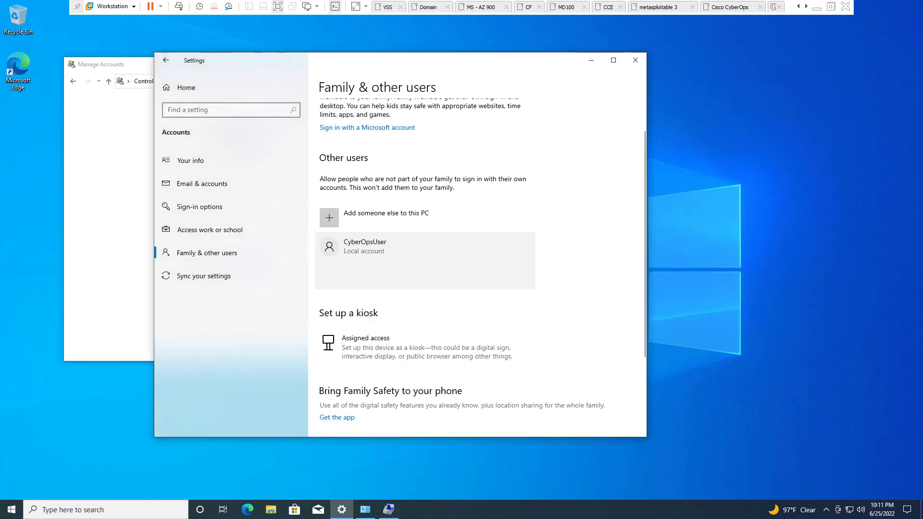
View CyberOpsUser's account type options, cancel leaving it Standard User, and close Settings
left_click_drag(403, 60, 647, 73)
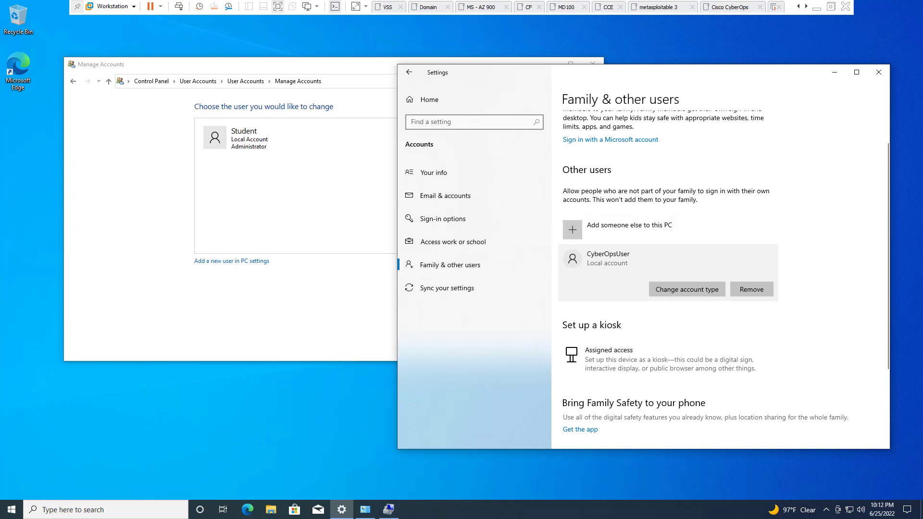
left_click(687, 289)
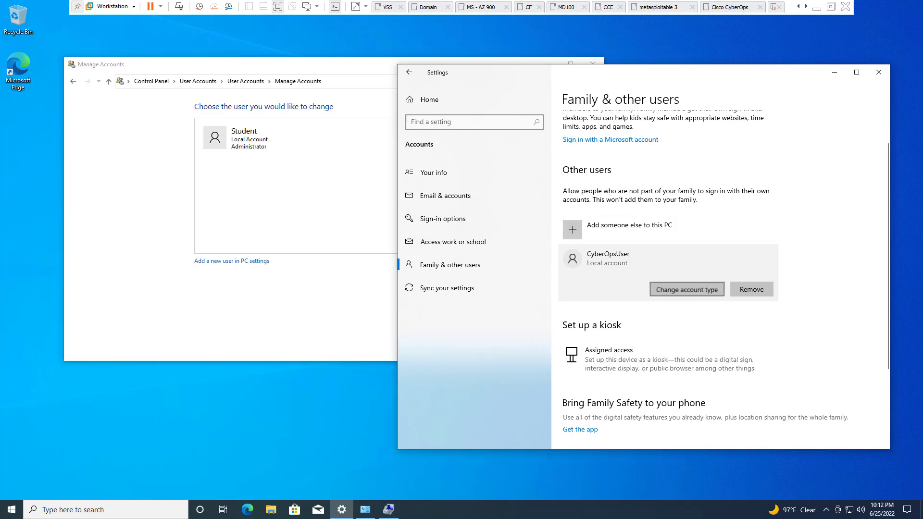
left_click(561, 271)
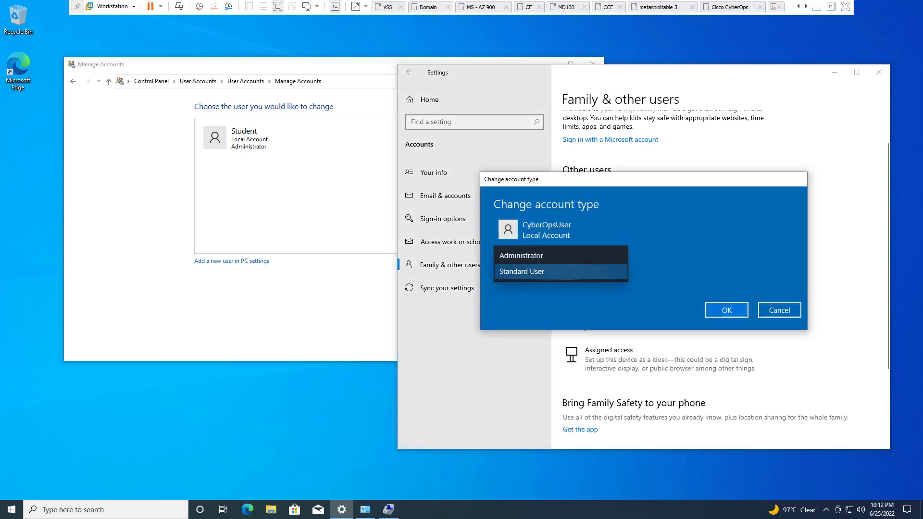
left_click(560, 272)
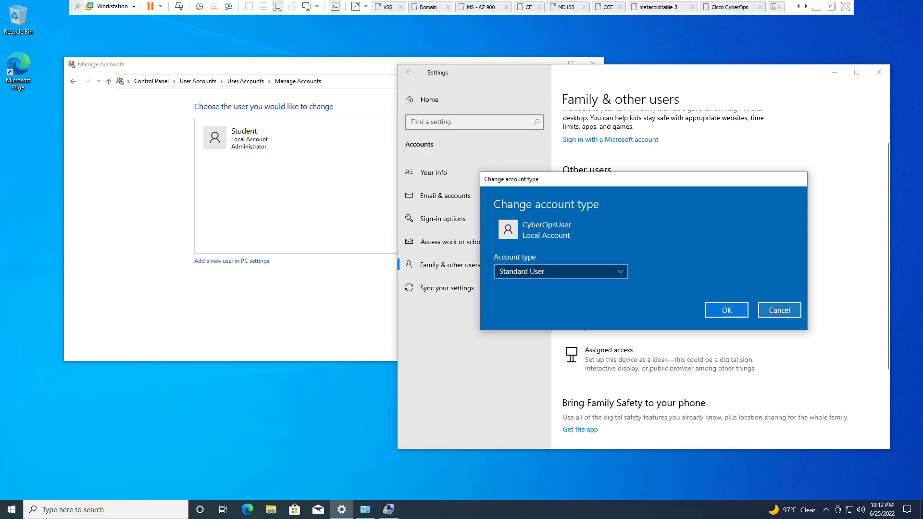
left_click(779, 310)
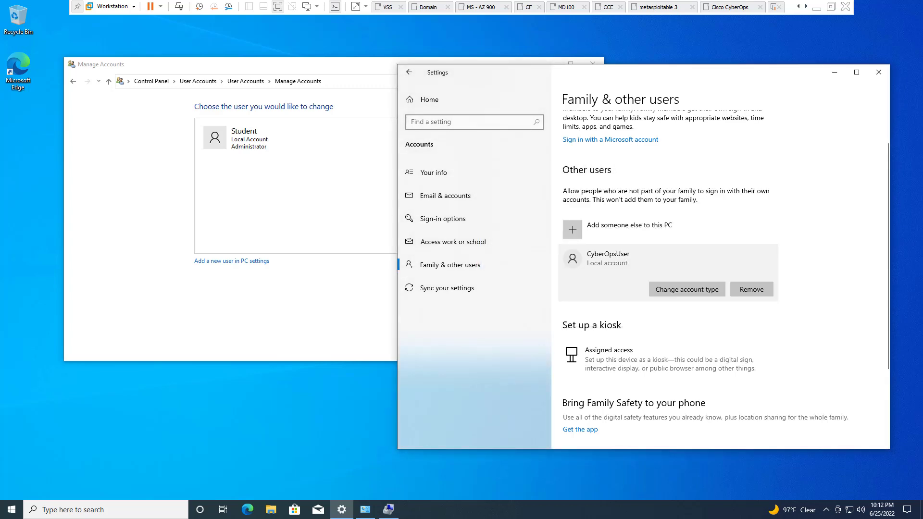
left_click(878, 72)
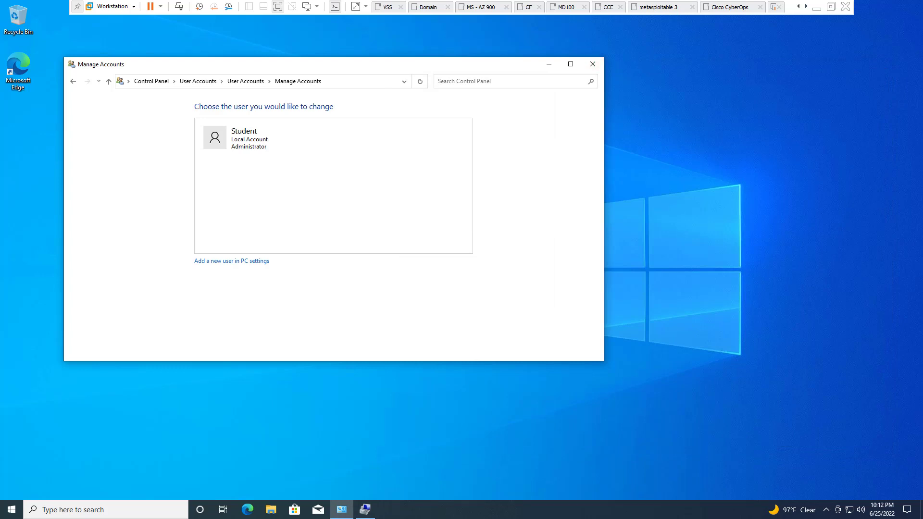
Open CyberOpsUser's Change an Account page in Control Panel, then close Control Panel
left_click(245, 81)
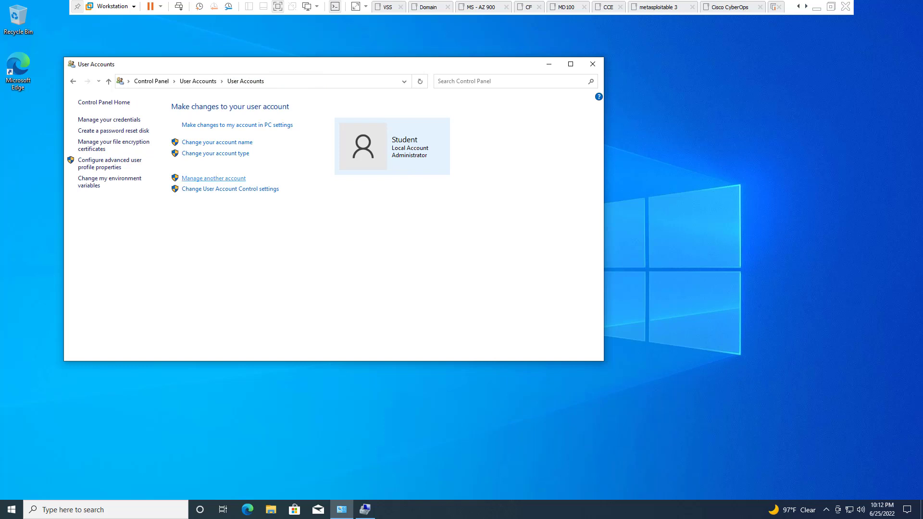
left_click(213, 179)
left_click(380, 138)
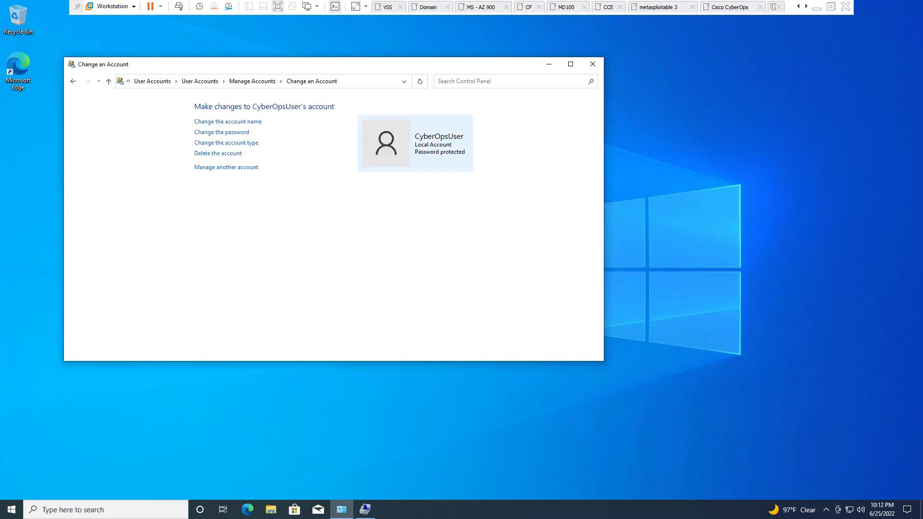
left_click(592, 64)
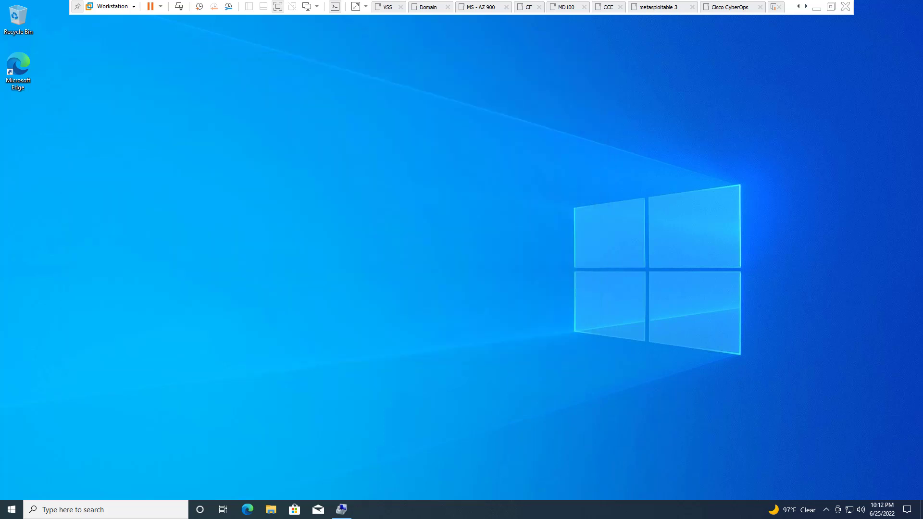
key("super")
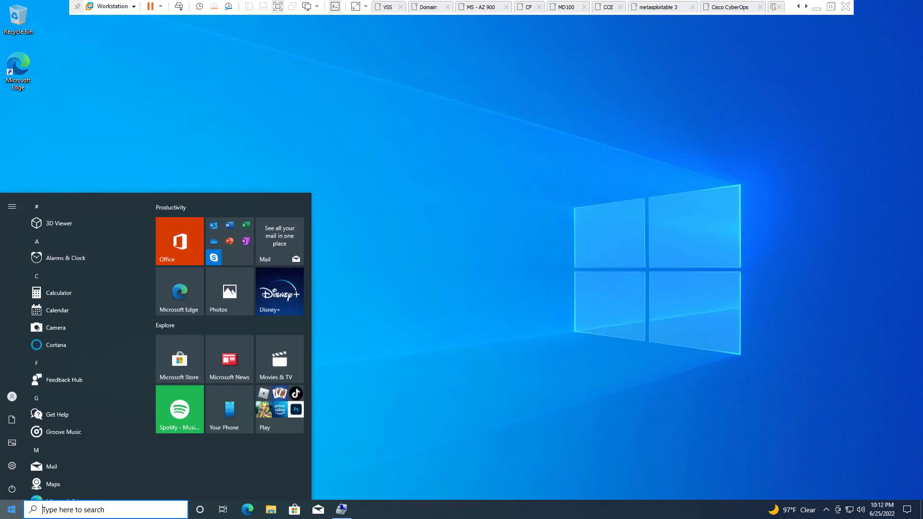
Switch user to CyberOpsUser and sign in with its password
left_click(12, 395)
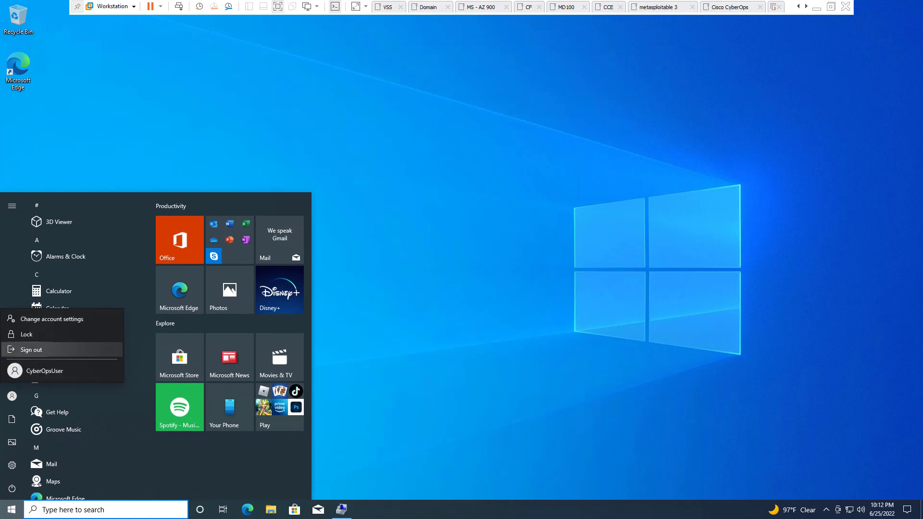
left_click(34, 371)
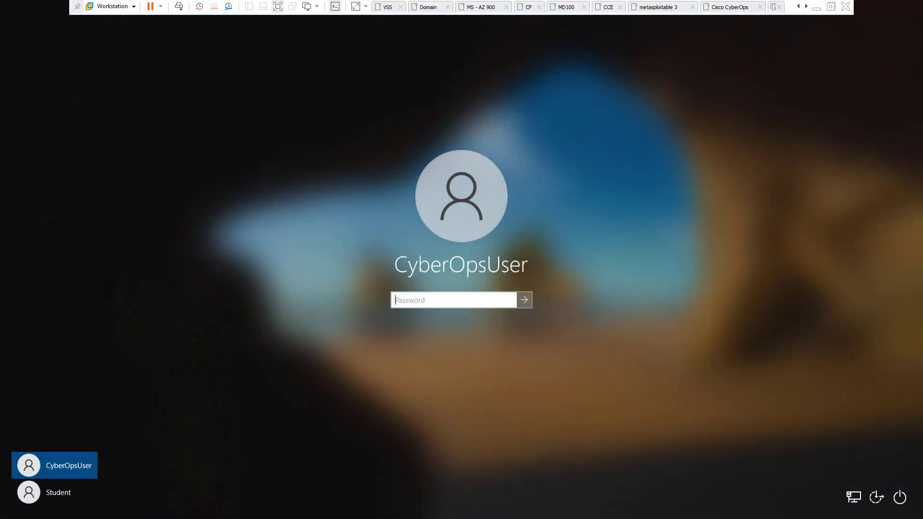
type("********")
left_click(509, 300)
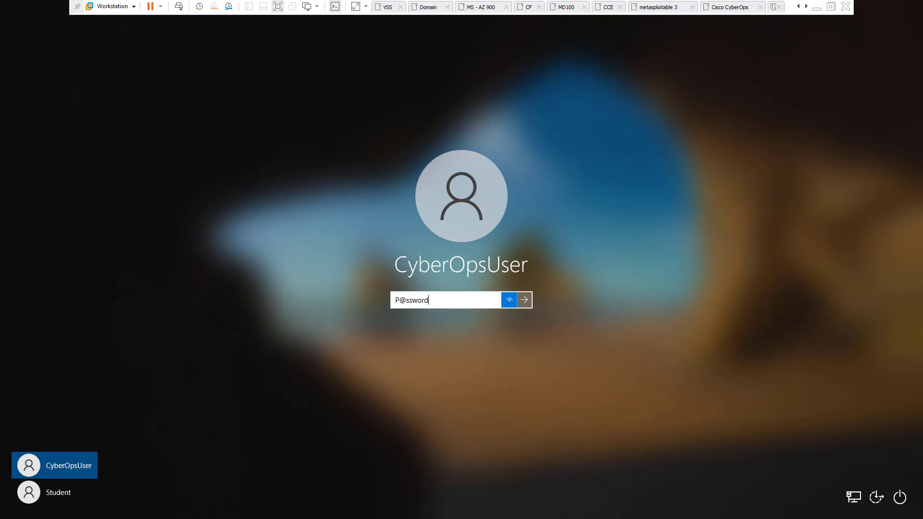
left_click(524, 300)
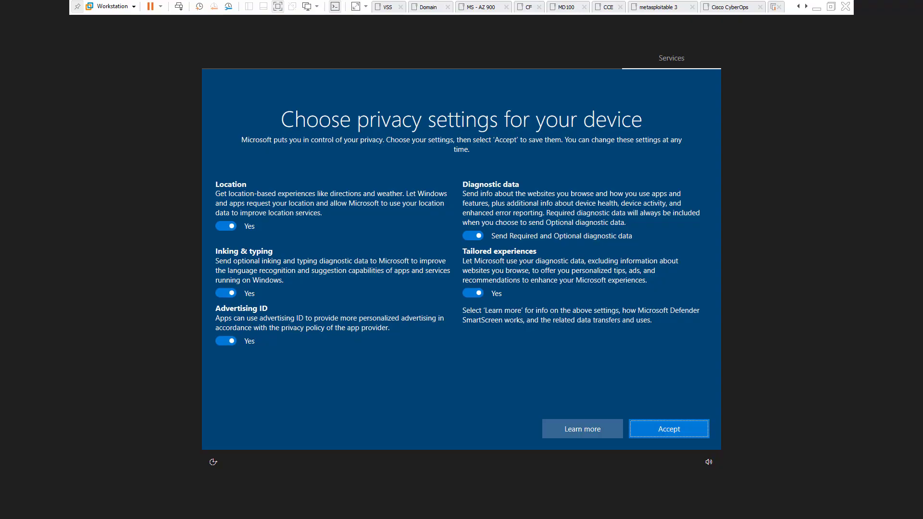
Turn off location, inking, advertising ID and tailored experiences, limit diagnostic data, and accept
key("Tab")
key("space")
key("Tab")
key("space")
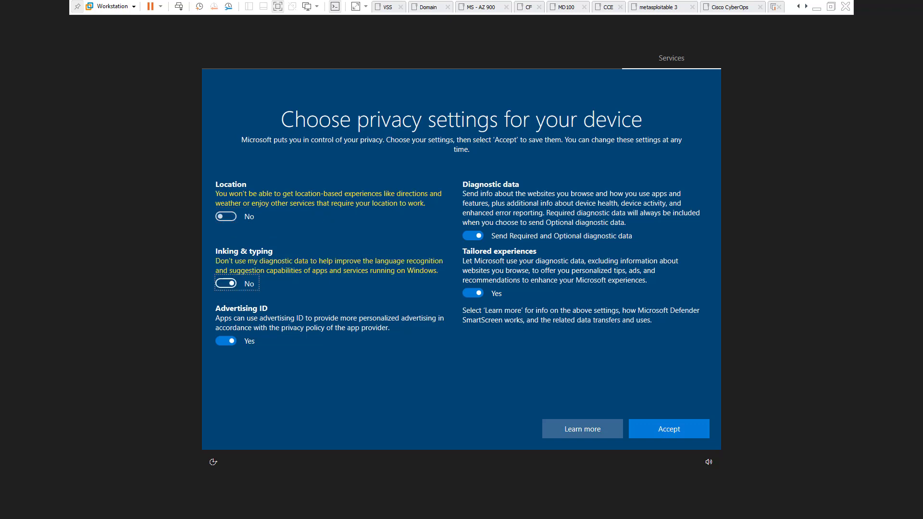
key("Tab")
key("space")
key("Tab")
key("space")
key("shift+Tab")
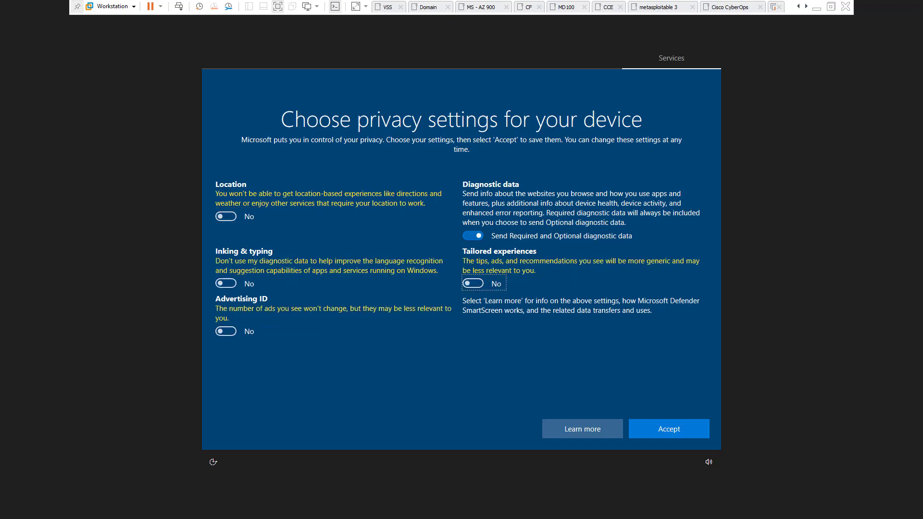
key("space")
key("Tab")
key("Return")
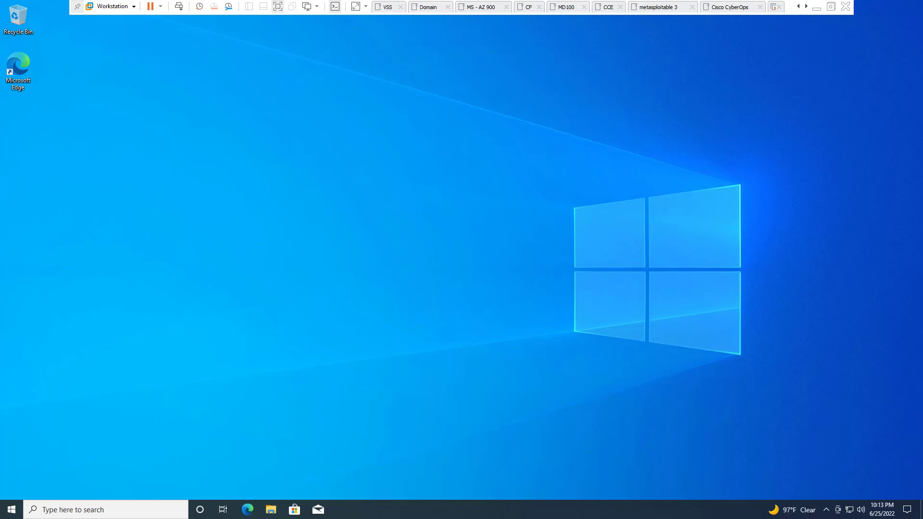
Browse to C:\Users, look inside the CyberOpsUser profile folder, then return to Users
key("super+e")
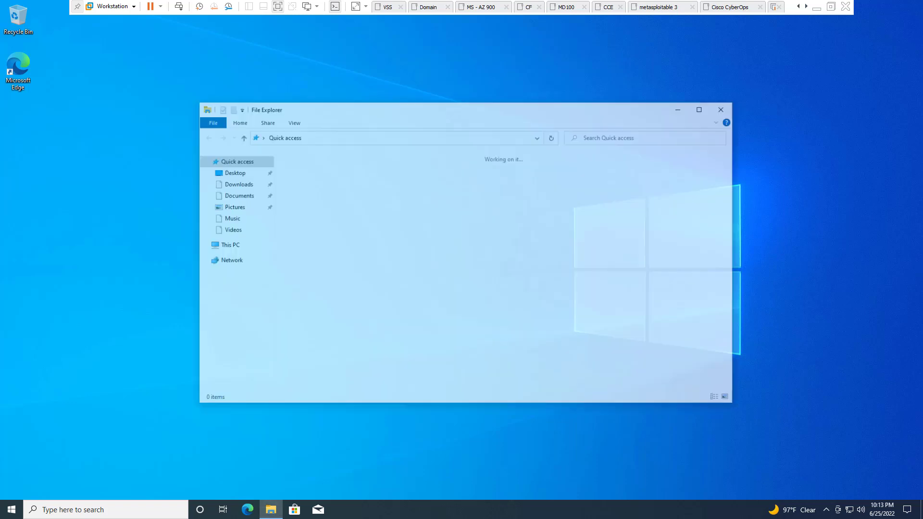
left_click(227, 245)
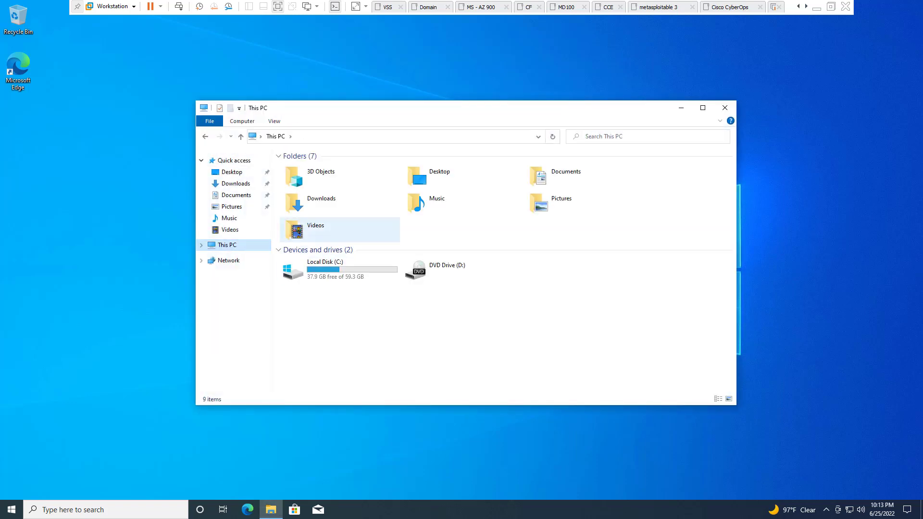
double_click(327, 270)
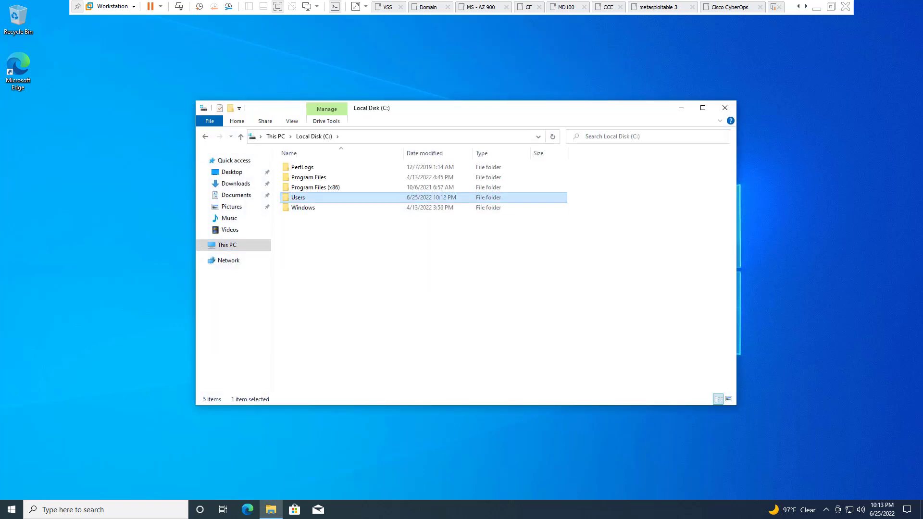
double_click(298, 197)
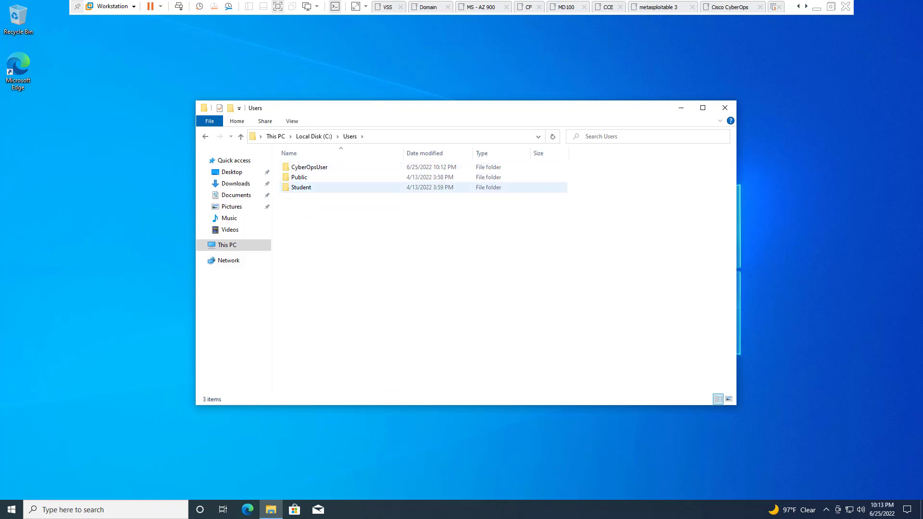
left_click(309, 167)
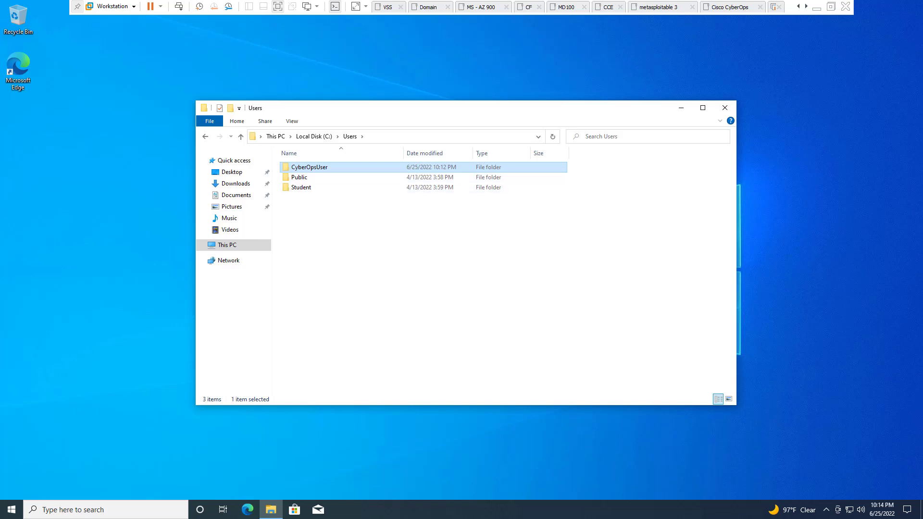
key("Return")
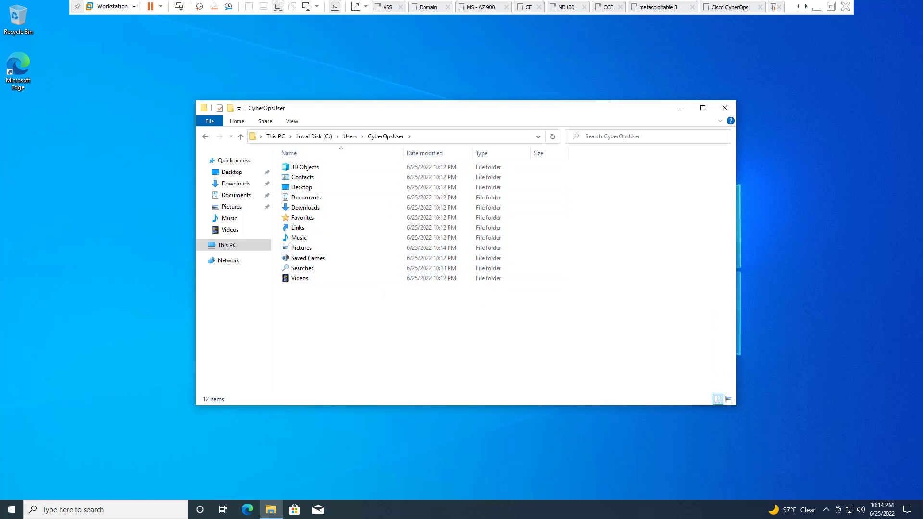
left_click(350, 137)
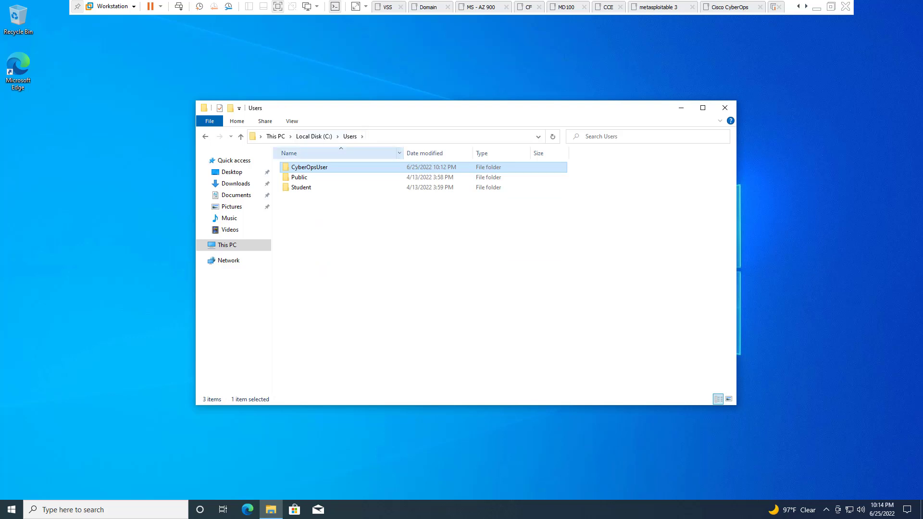
right_click(313, 168)
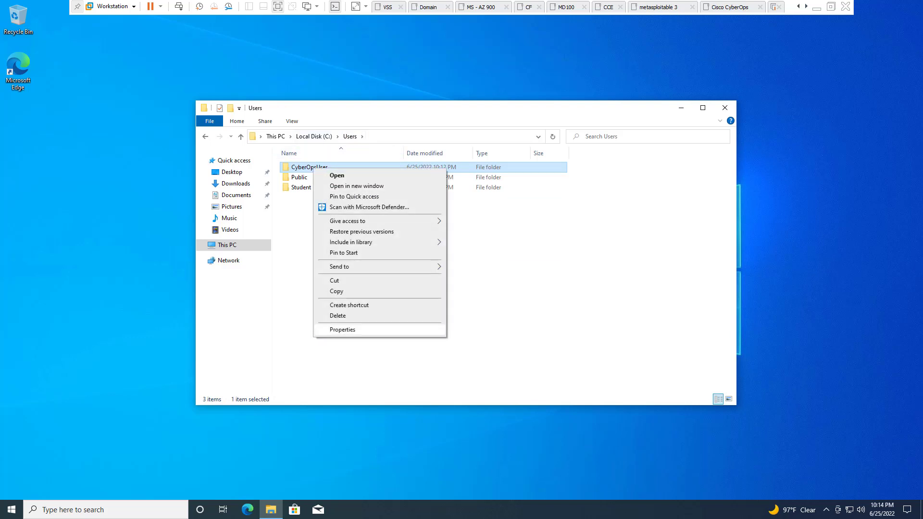
left_click(342, 329)
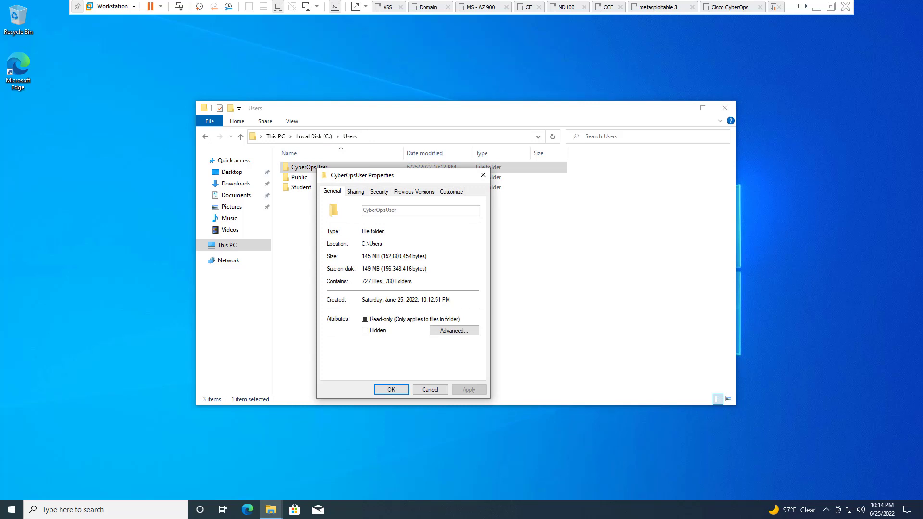
left_click(379, 192)
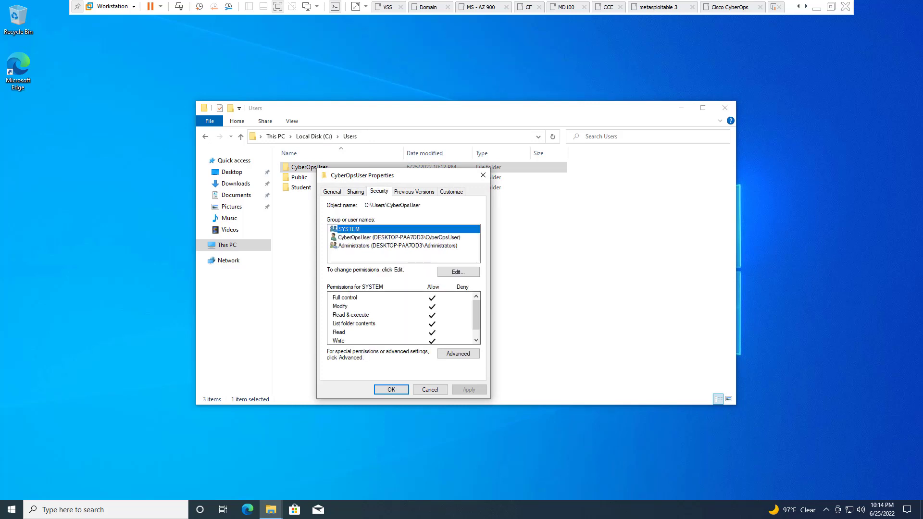
left_click_drag(400, 179, 387, 112)
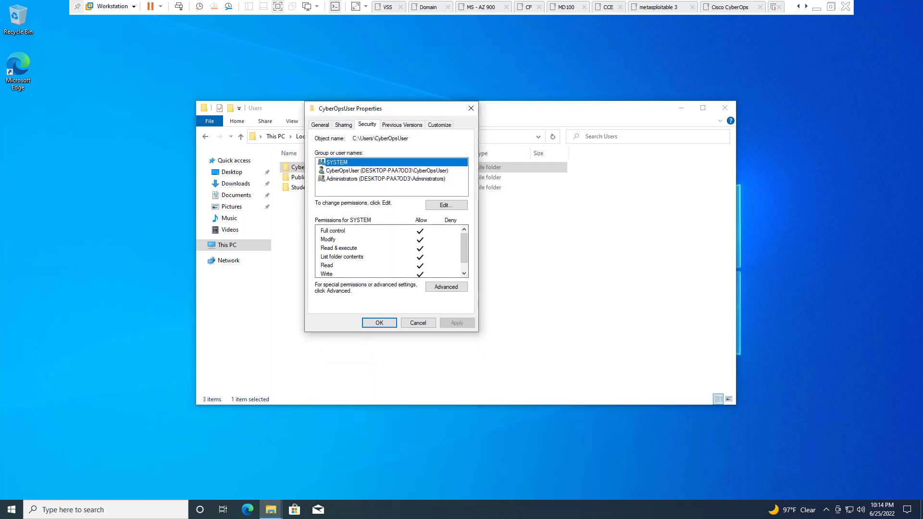
left_click(387, 170)
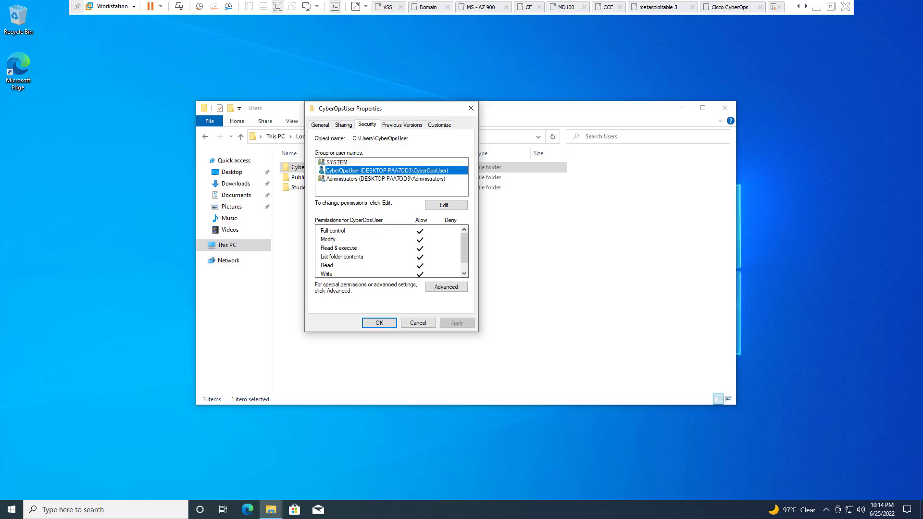
left_click(386, 179)
scroll(389, 251, "down", 1)
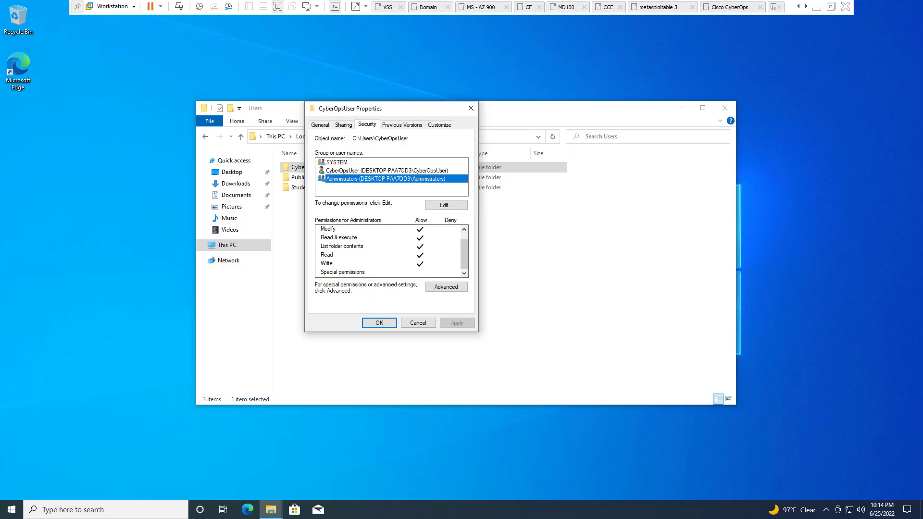
left_click(471, 108)
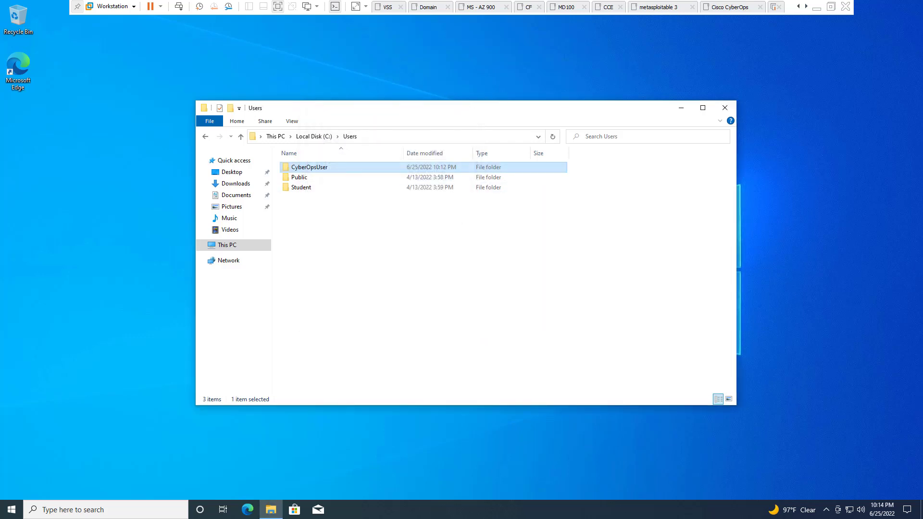
Check the Student folder's Security tab, then try opening it and dismiss the administrator prompt
right_click(298, 187)
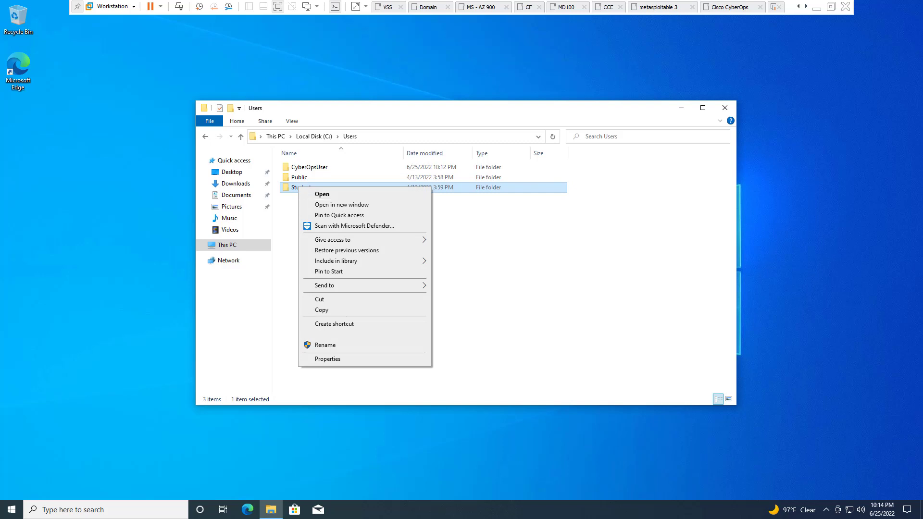
left_click(328, 358)
left_click(364, 210)
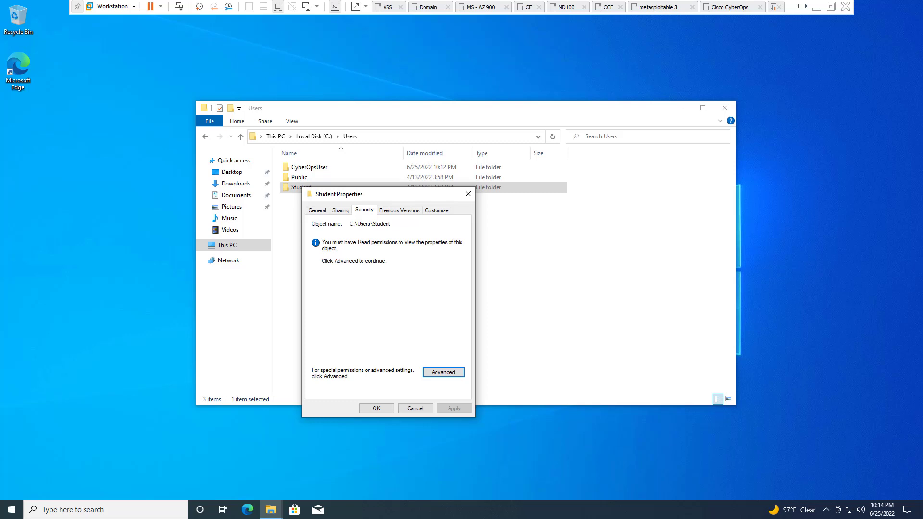
left_click(415, 408)
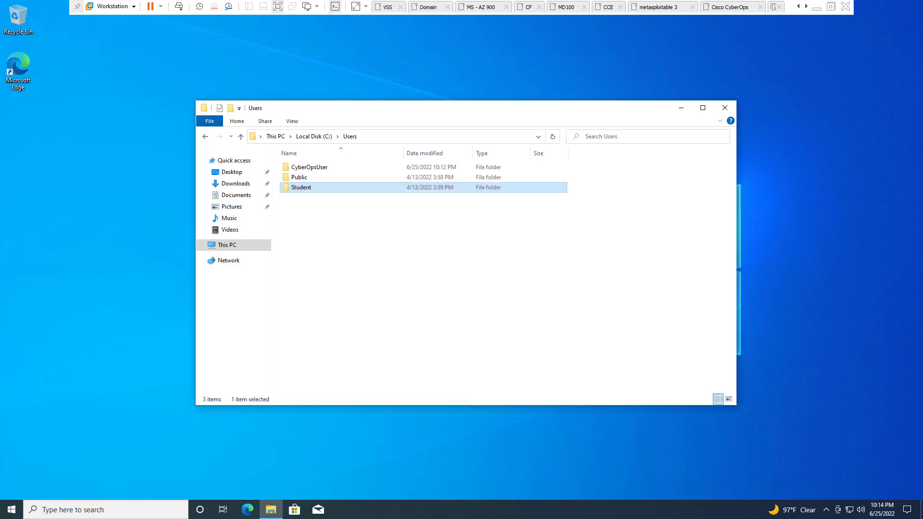
key("Return")
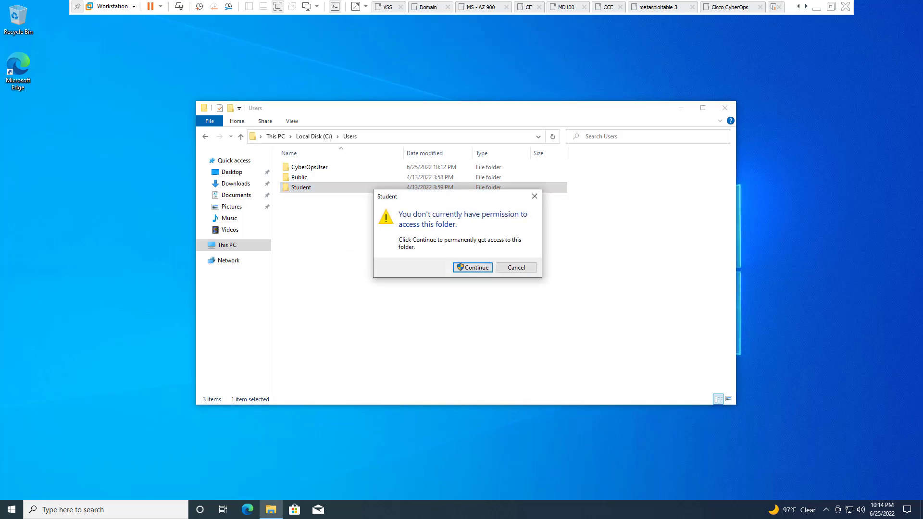
key("Return")
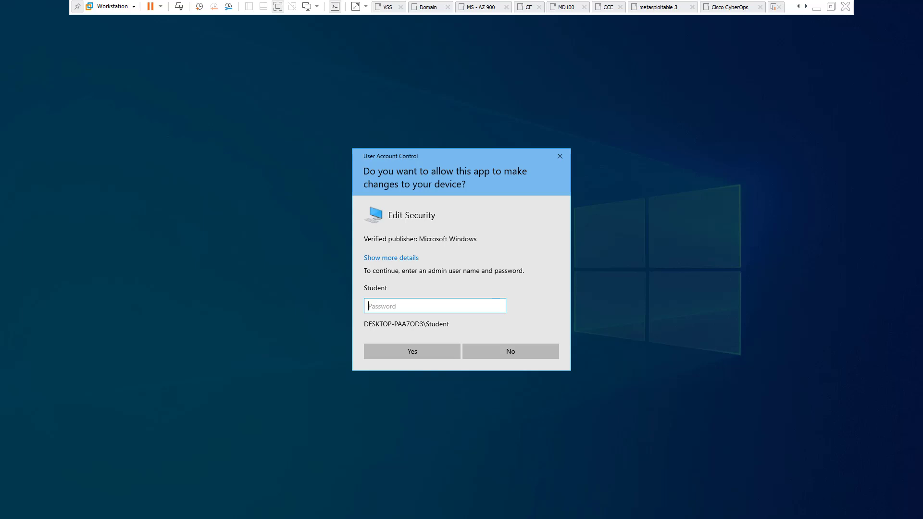
left_click(560, 156)
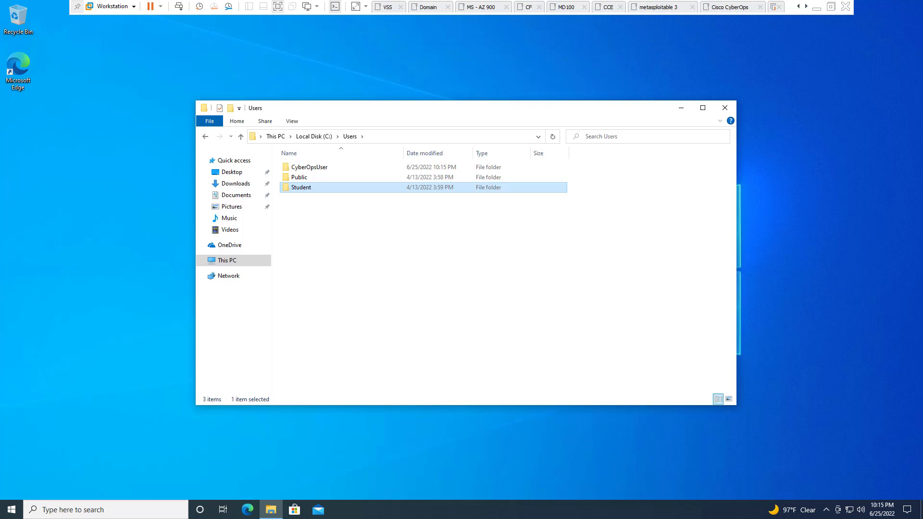
Sign out of the CyberOpsUser session from the Start menu to switch accounts
key("super")
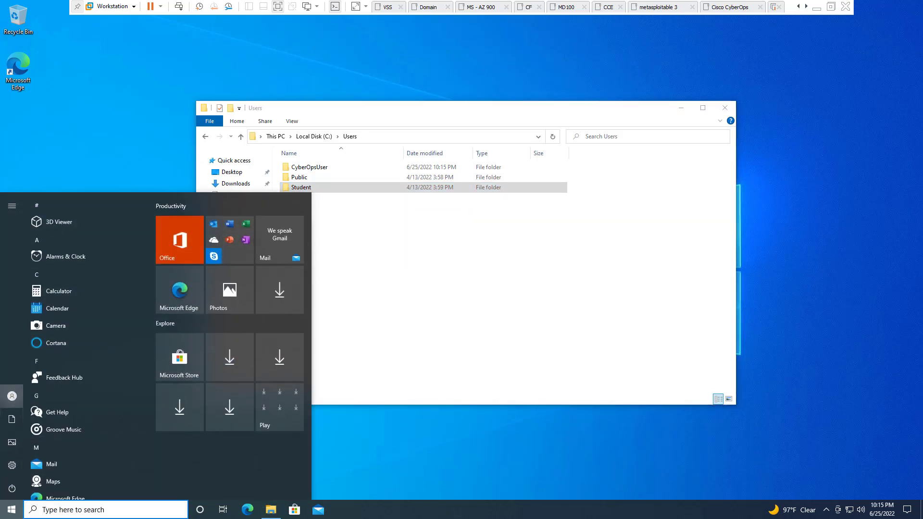
left_click(12, 395)
left_click(28, 351)
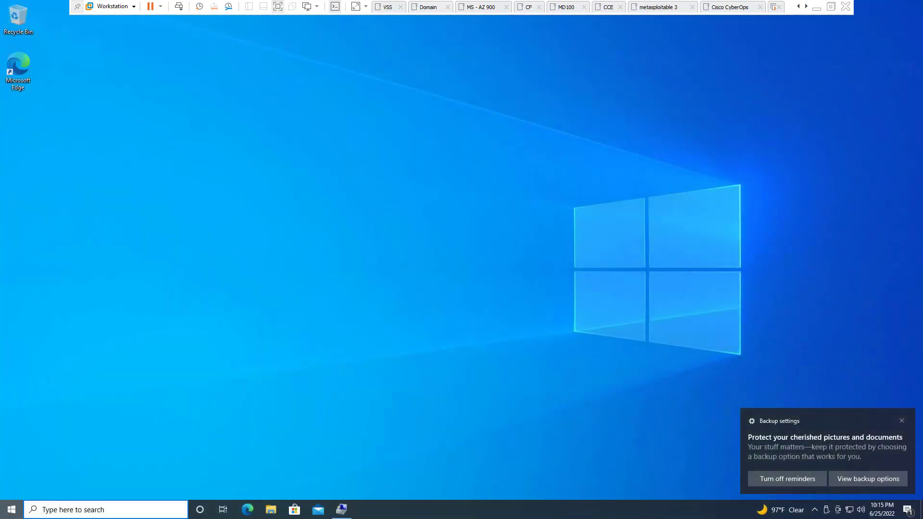
As Student, browse File Explorer to This PC > Local Disk (C:) > Users
key("super")
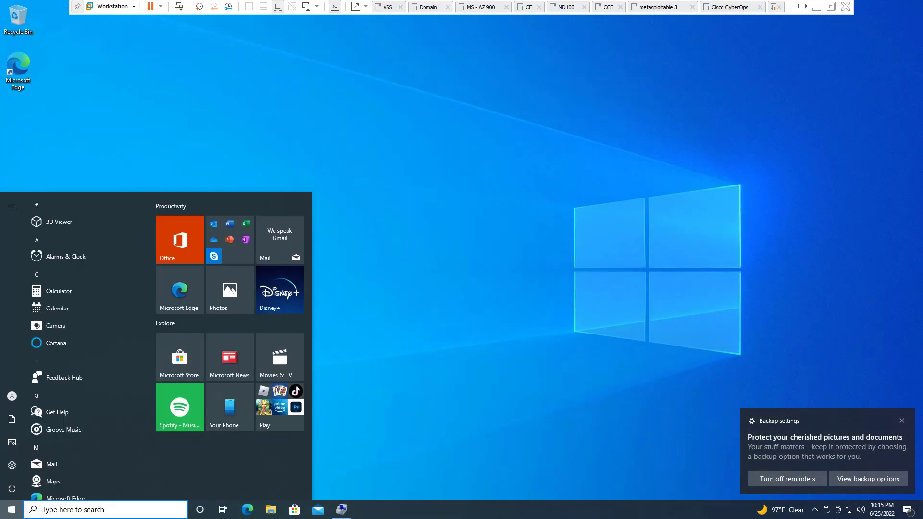
key("Escape")
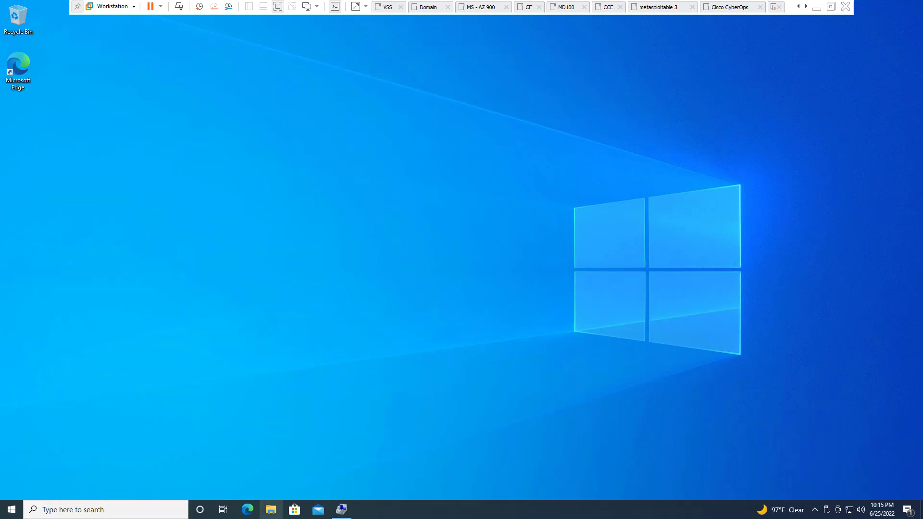
left_click(271, 510)
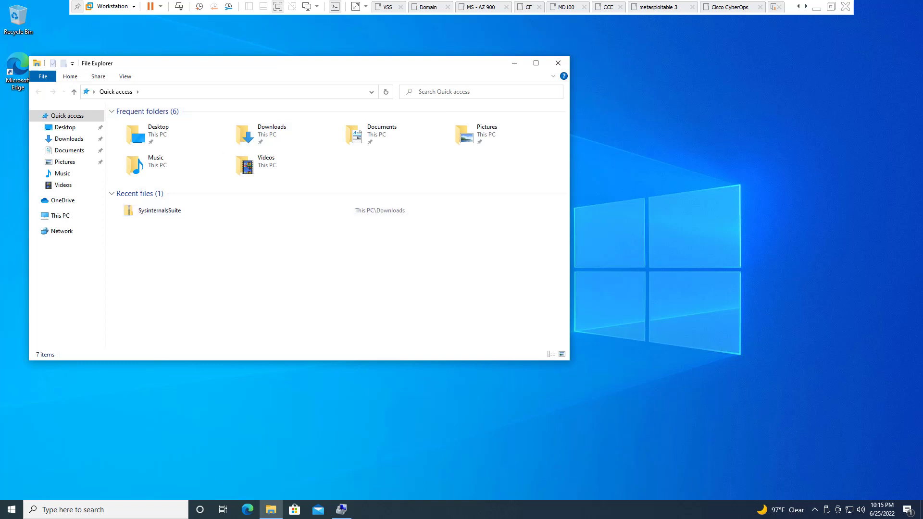
left_click(60, 215)
double_click(159, 224)
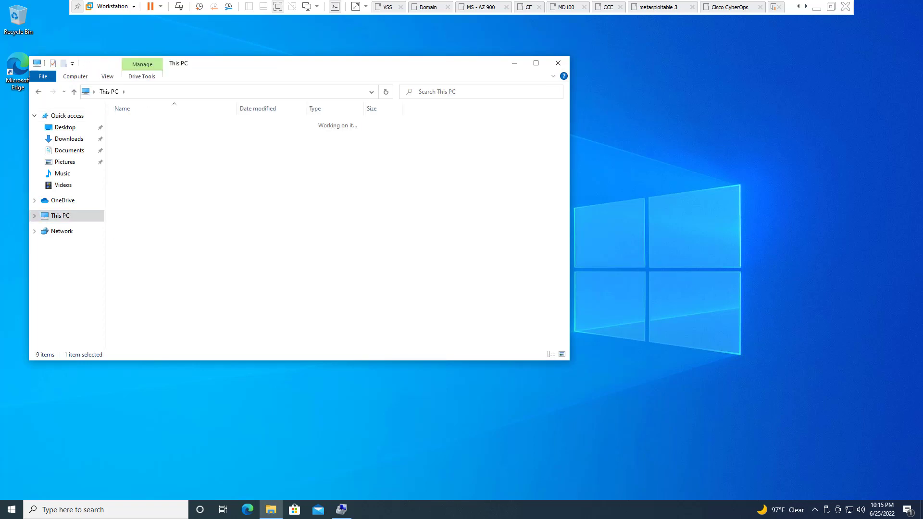
double_click(132, 153)
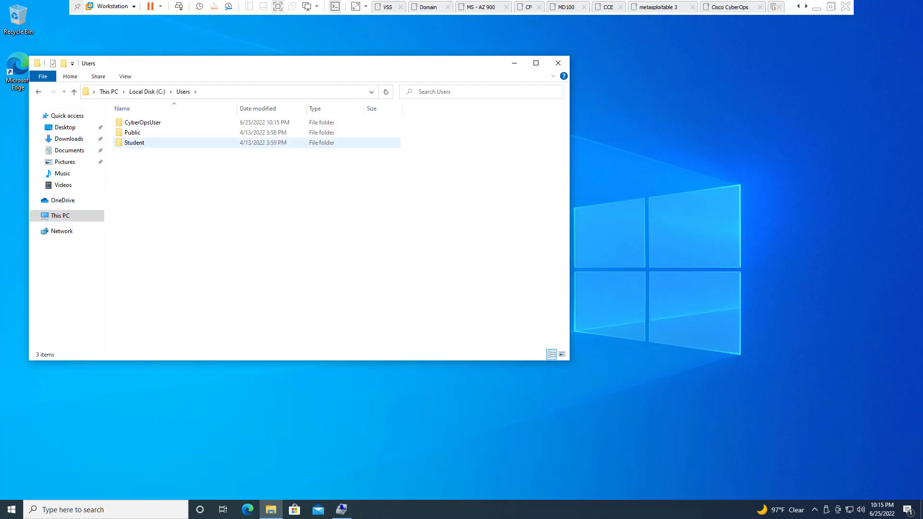
Show the Student folder's Security permissions and move the dialog aside
right_click(138, 143)
left_click(168, 304)
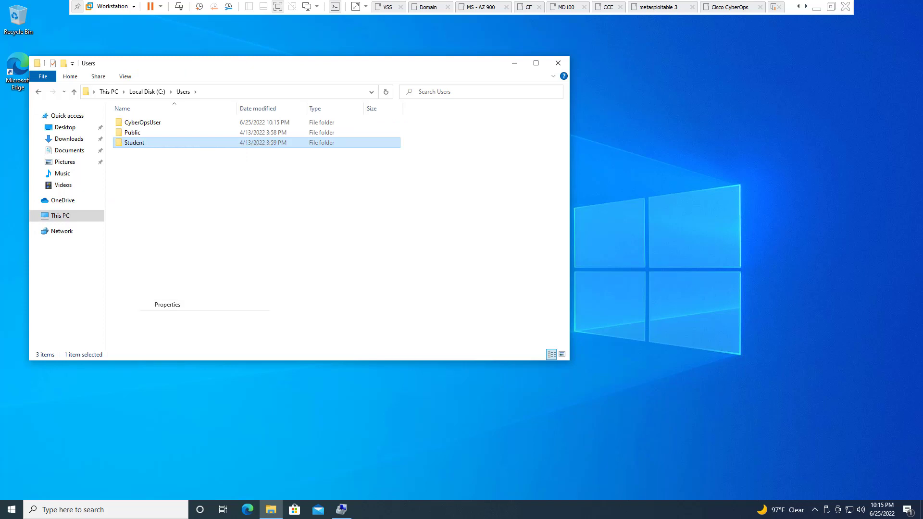
left_click(204, 166)
left_click_drag(216, 155, 758, 105)
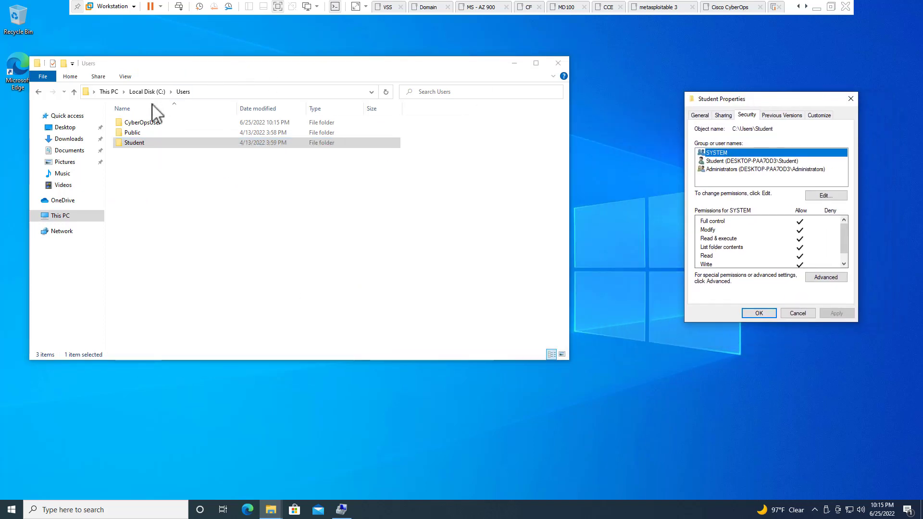
Show the CyberOpsUser folder's Properties on the Security tab beside Student Properties
right_click(150, 122)
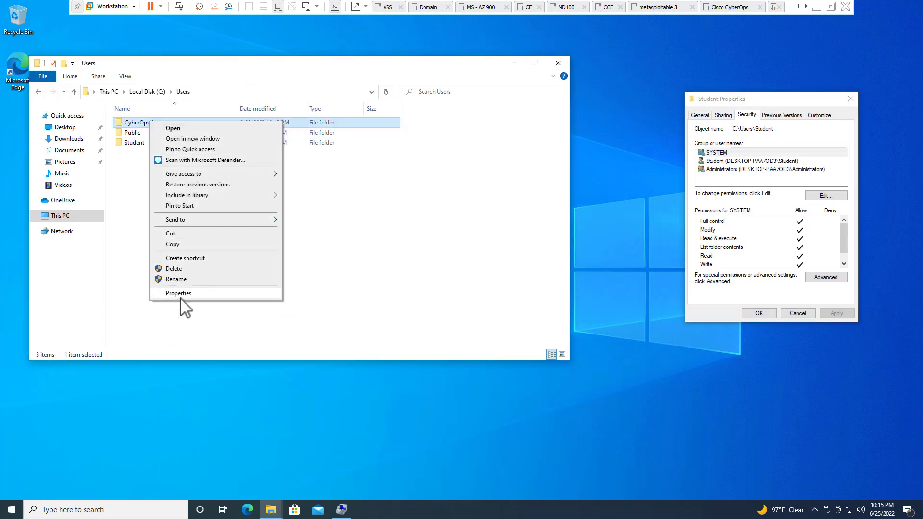
left_click(181, 293)
left_click_drag(270, 127, 603, 95)
left_click(557, 108)
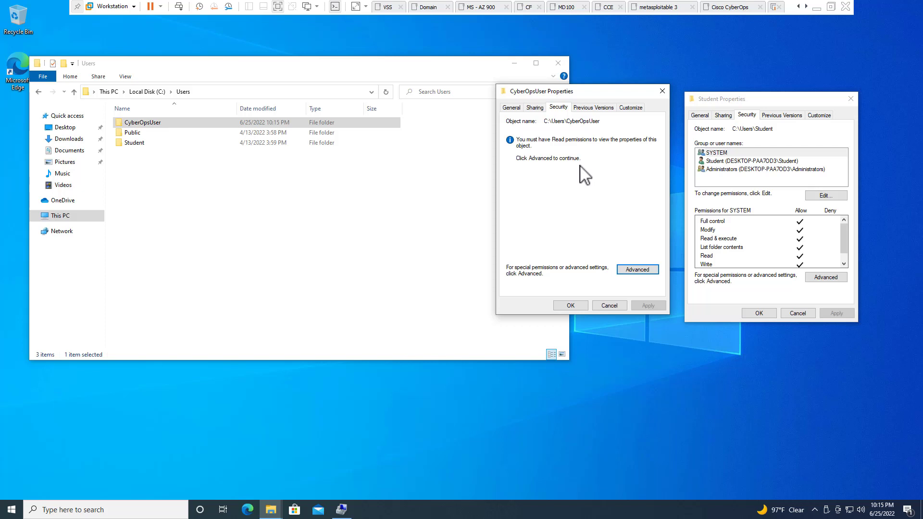
Compare the Student folder's Student and Administrators entries, then open CyberOpsUser's Advanced security
left_click(743, 163)
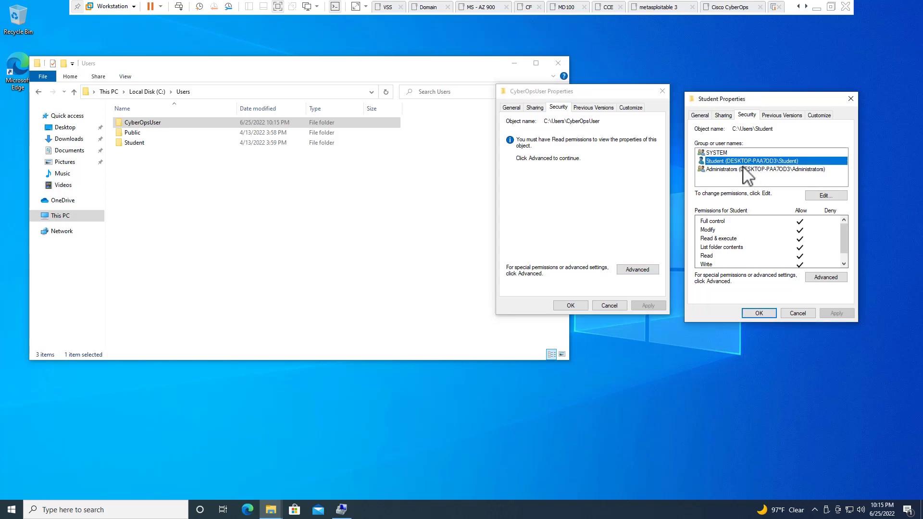
left_click(743, 167)
left_click(739, 164)
left_click(739, 167)
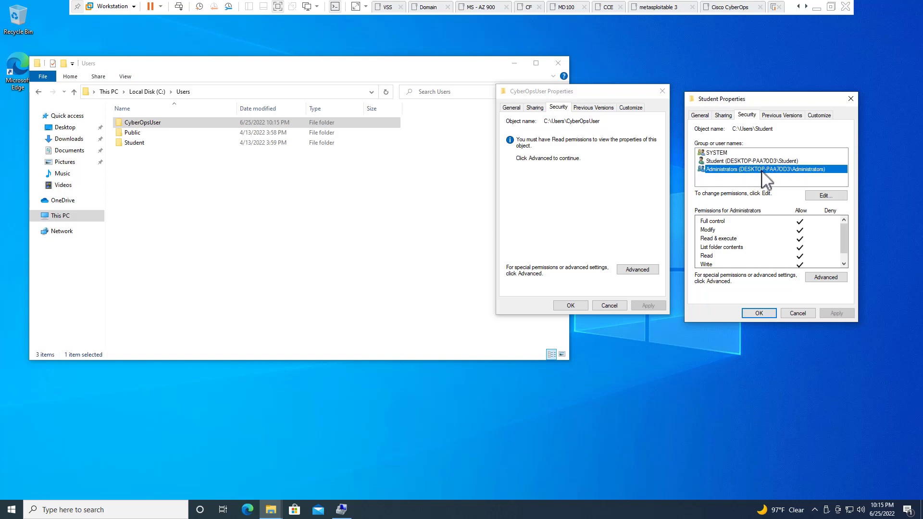
scroll(763, 230, "down", 1)
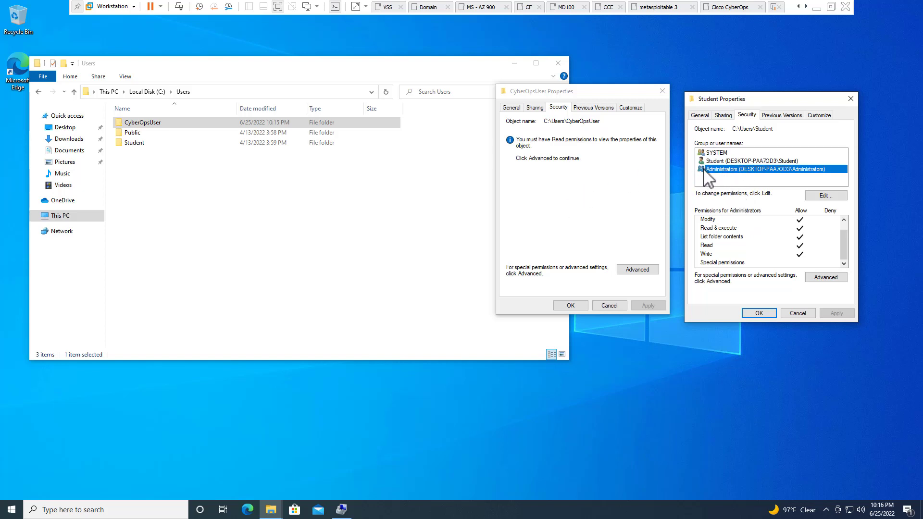
left_click(583, 201)
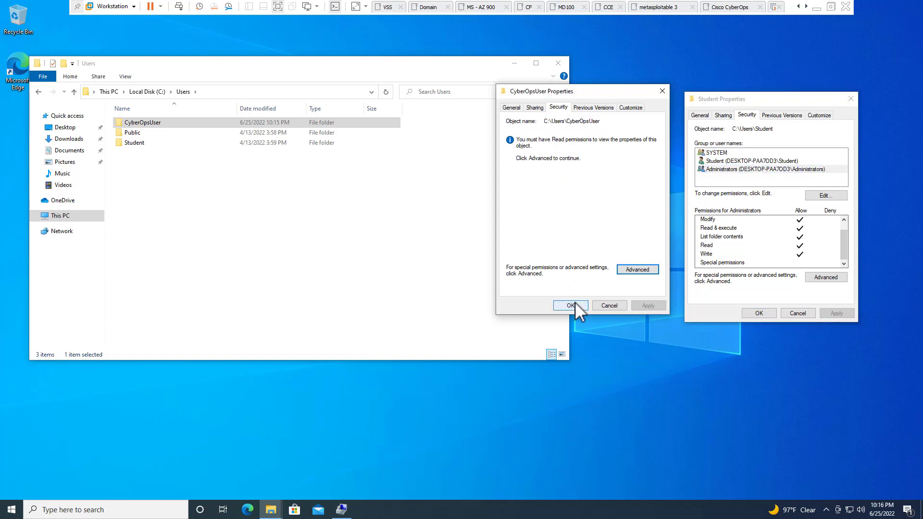
left_click(638, 269)
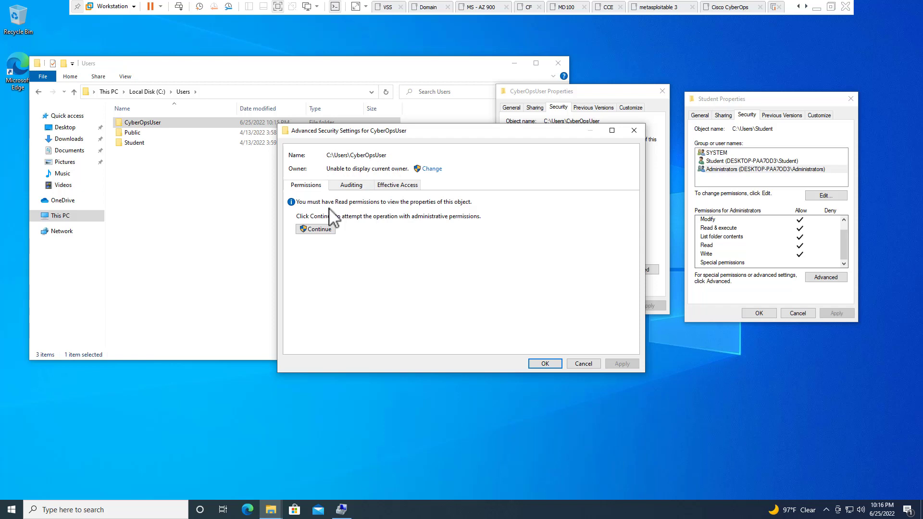
Inspect CyberOpsUser's SYSTEM, Administrators and CyberOpsUser entries, then cancel both security dialogs
left_click(313, 230)
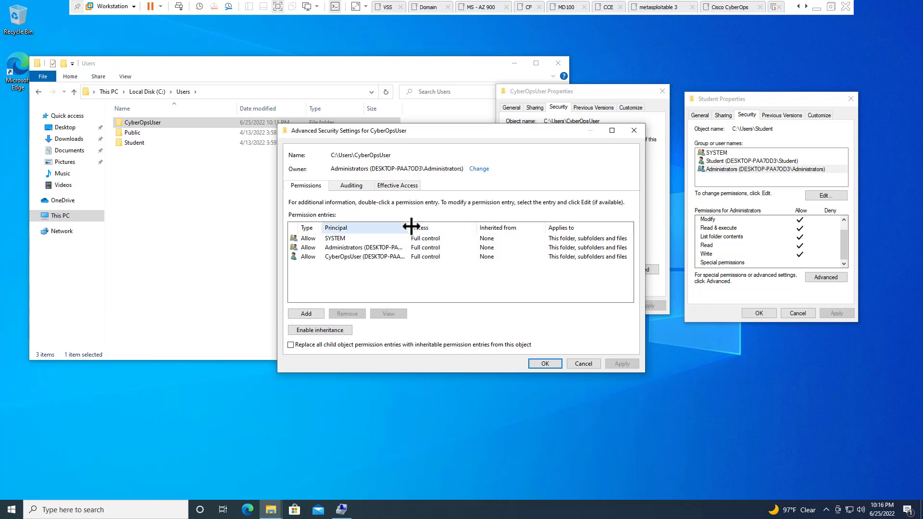
left_click_drag(411, 226, 492, 226)
left_click(365, 259)
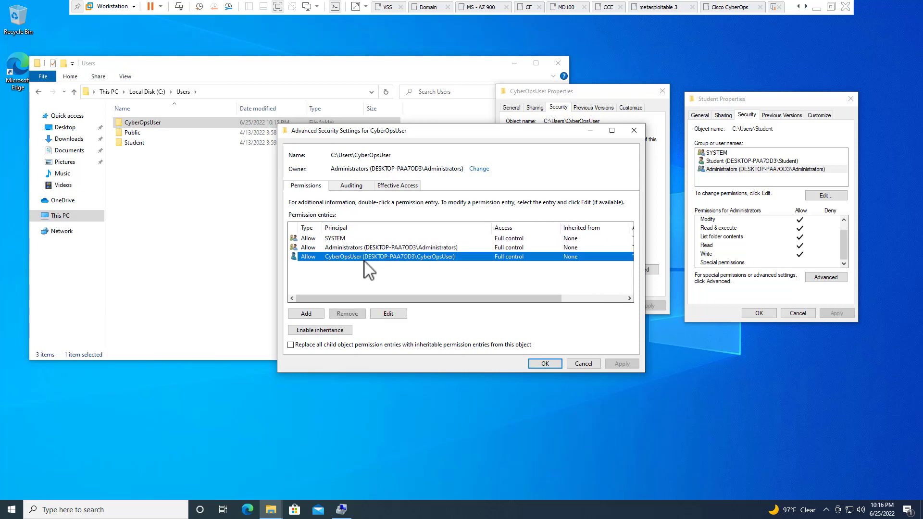
left_click(353, 247)
left_click(347, 236)
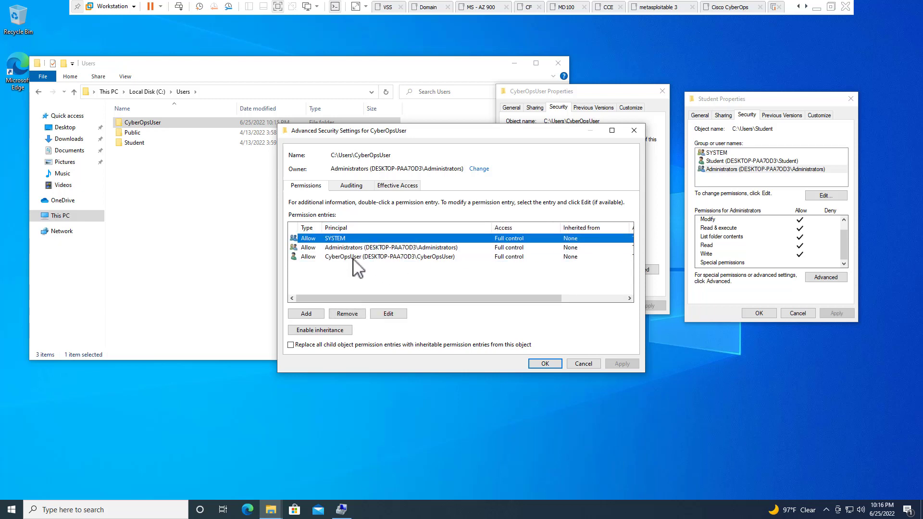
left_click(353, 257)
left_click(349, 247)
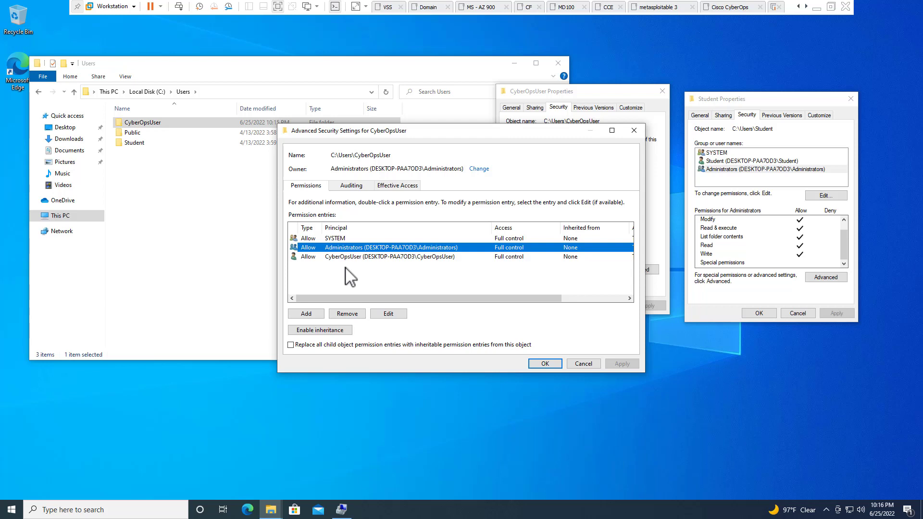
left_click(582, 363)
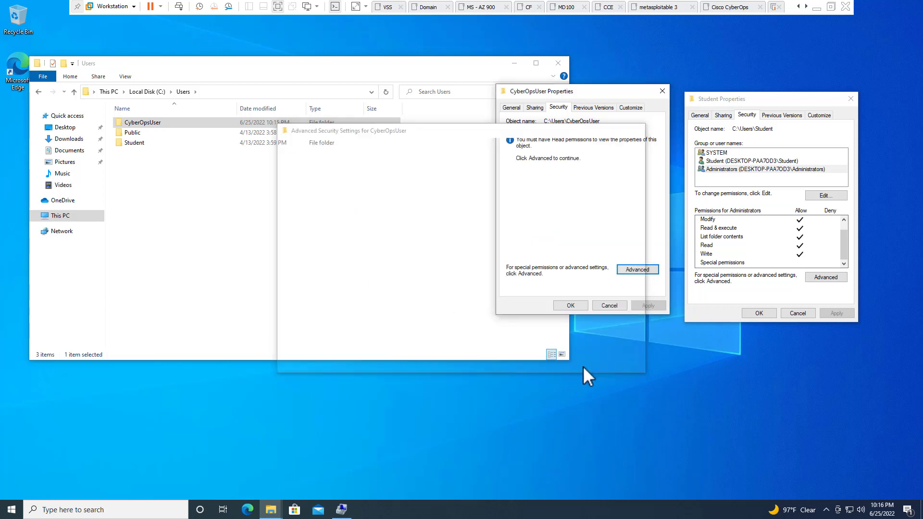
left_click(609, 306)
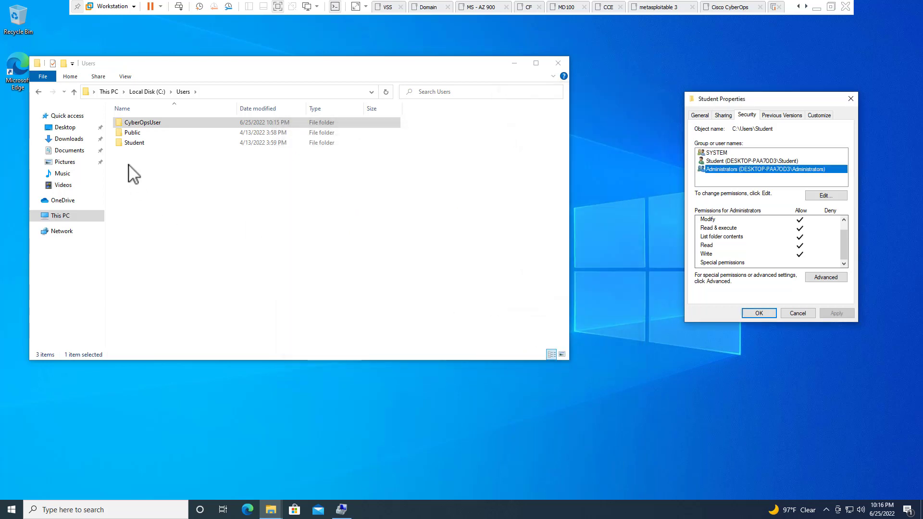
Grant permanent access to C:\Users\CyberOpsUser, open it, and return to Users
double_click(144, 123)
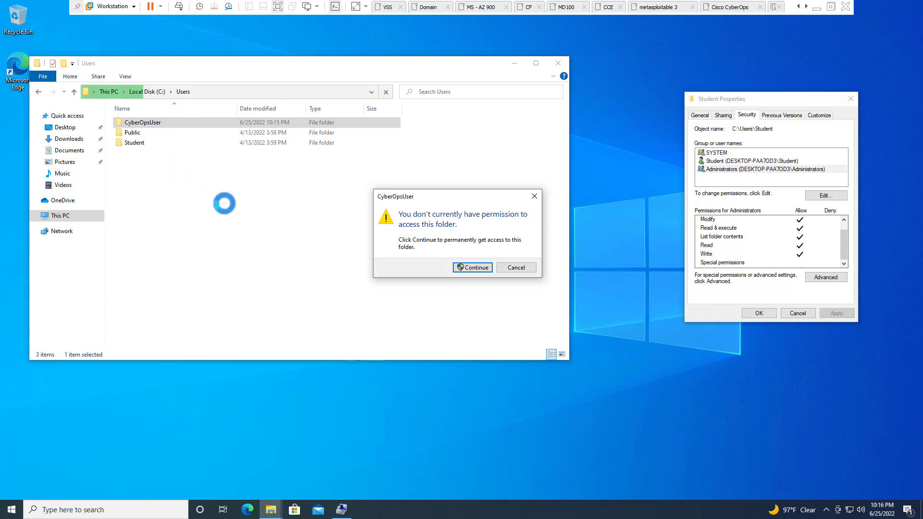
left_click(471, 267)
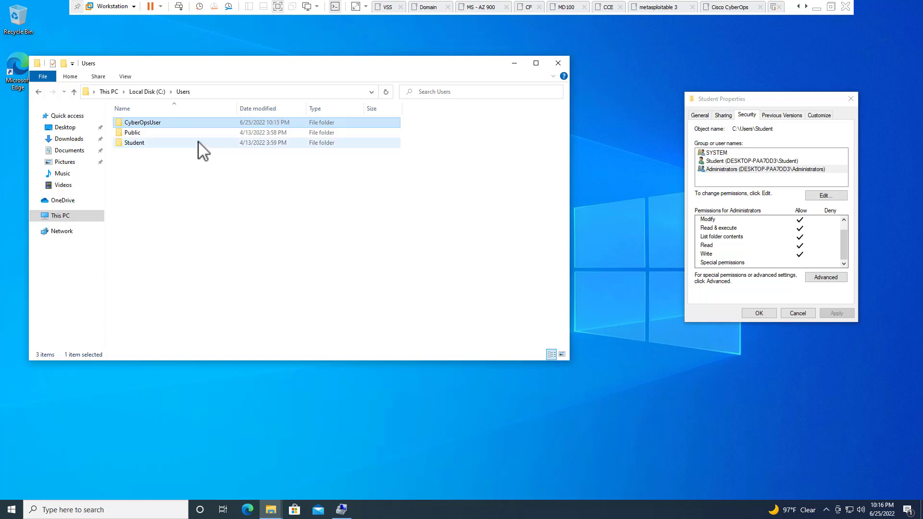
double_click(178, 123)
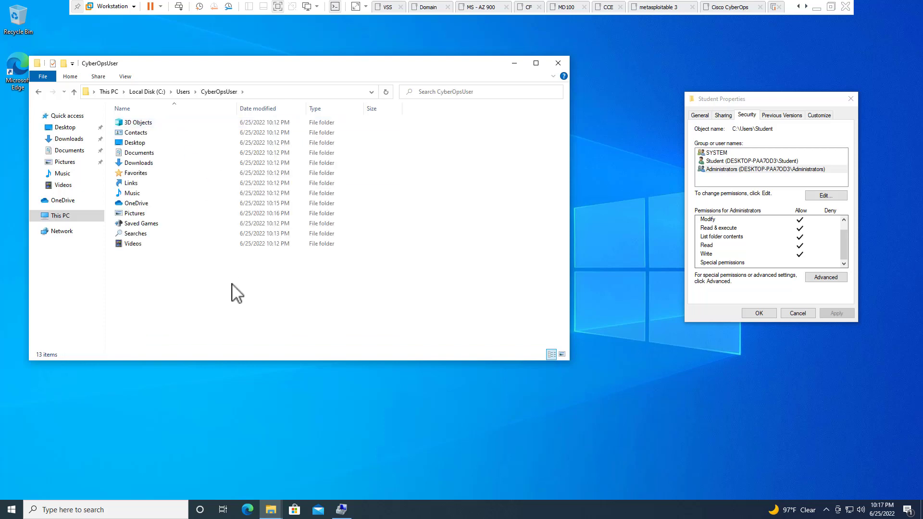
left_click(183, 92)
Check Administrators and Student entries on CyberOpsUser's Security tab, then close both Properties dialogs
right_click(137, 122)
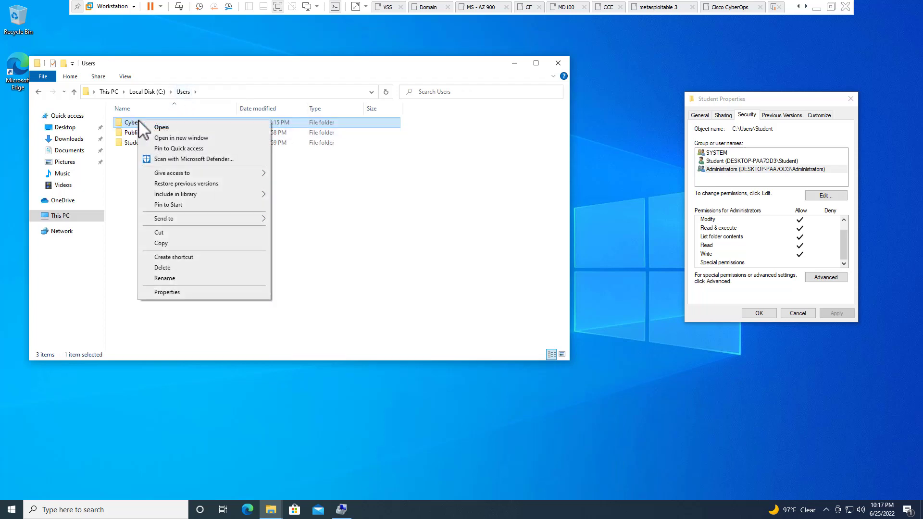
left_click(163, 292)
left_click(207, 143)
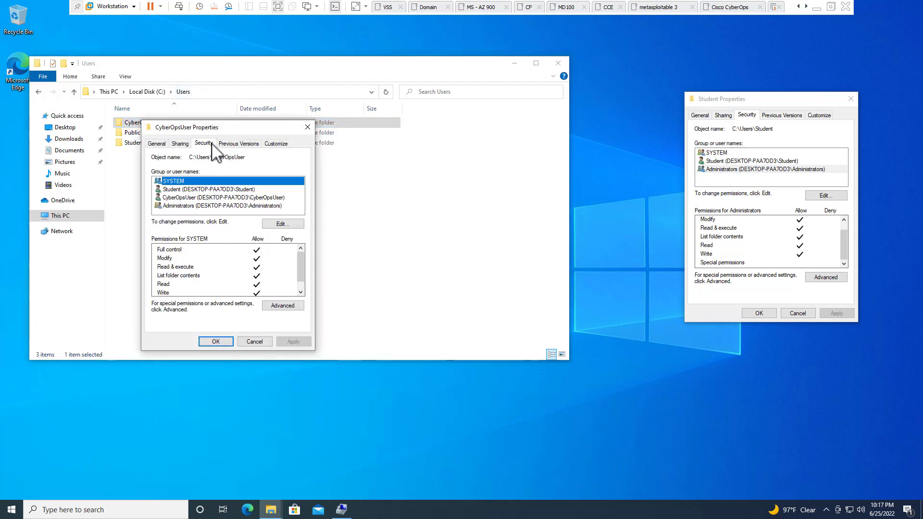
left_click(191, 206)
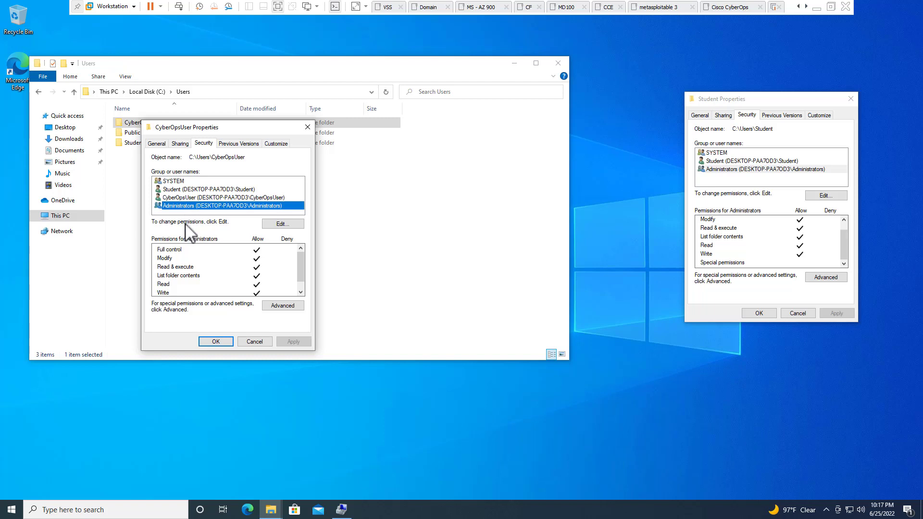
left_click(171, 190)
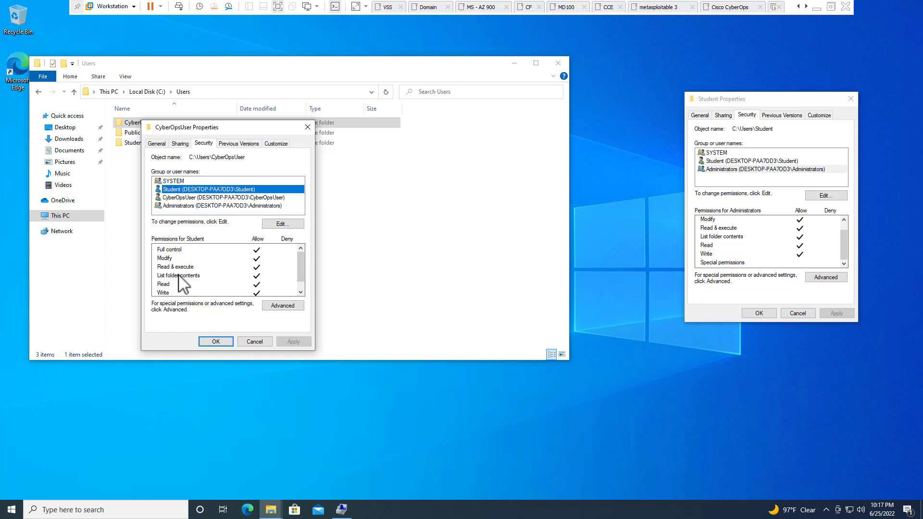
left_click(255, 341)
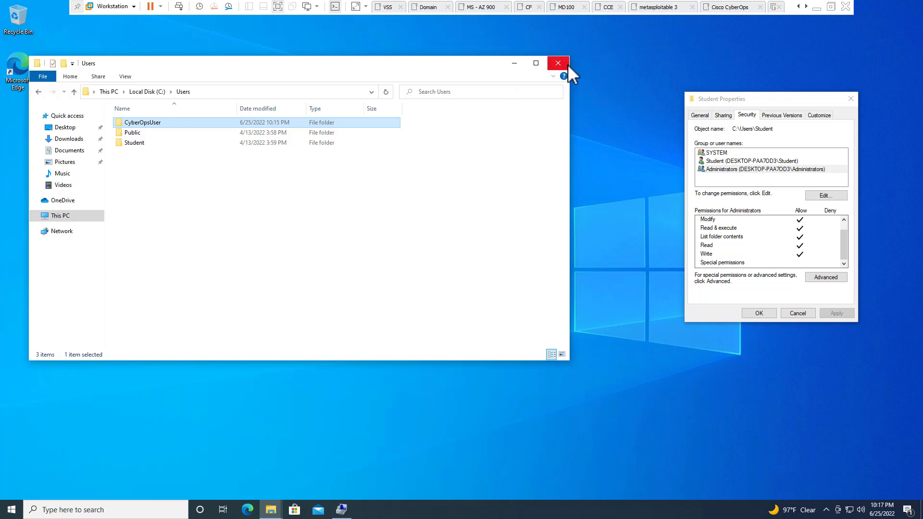
left_click(848, 100)
left_click(848, 100)
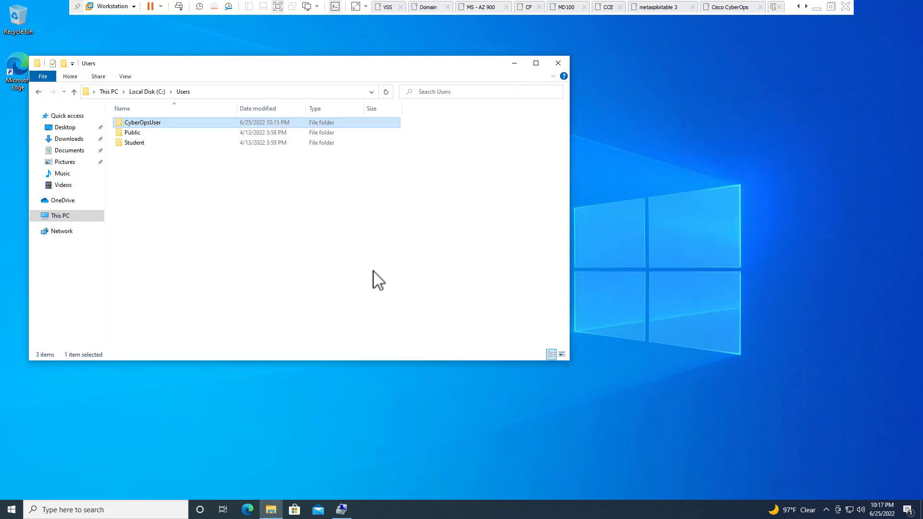
Open Computer Management from This PC, close the duplicate window, and minimize File Explorer
left_click(70, 218)
right_click(71, 220)
left_click(96, 240)
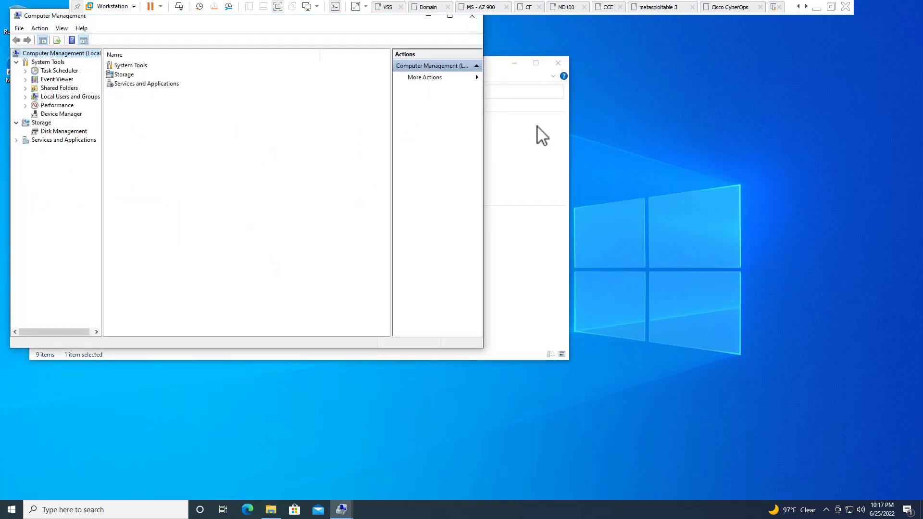
left_click_drag(244, 56, 333, 95)
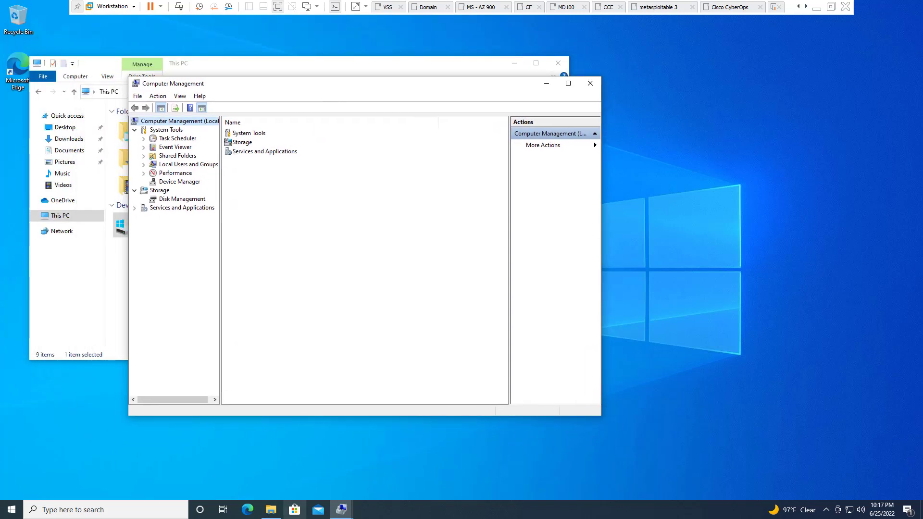
left_click(341, 510)
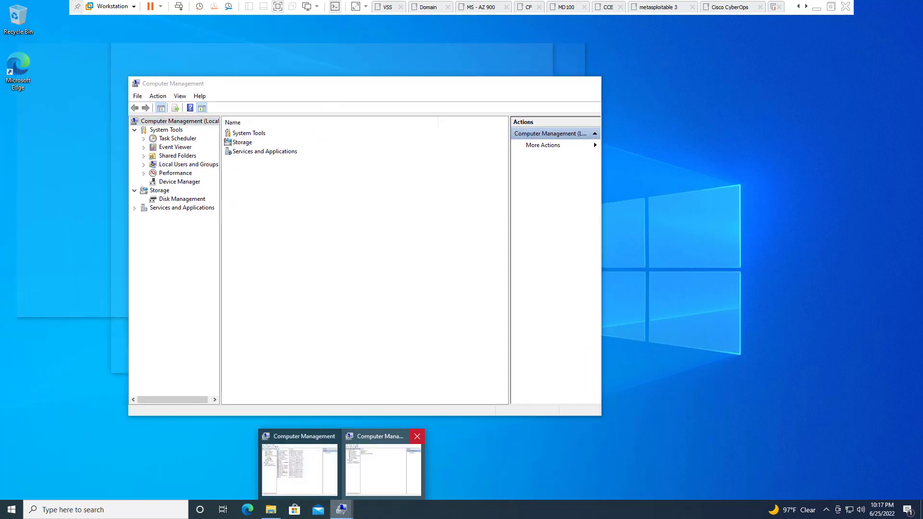
left_click(417, 436)
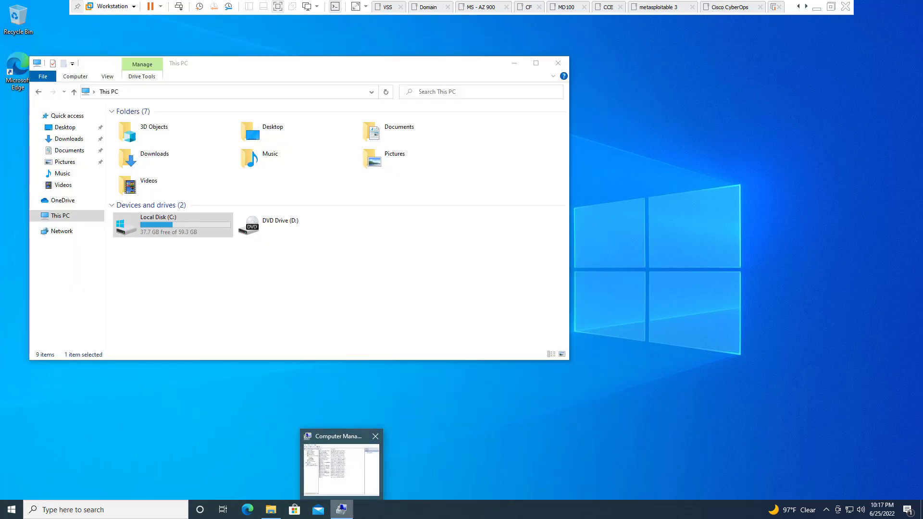
left_click(355, 464)
left_click_drag(365, 77, 507, 48)
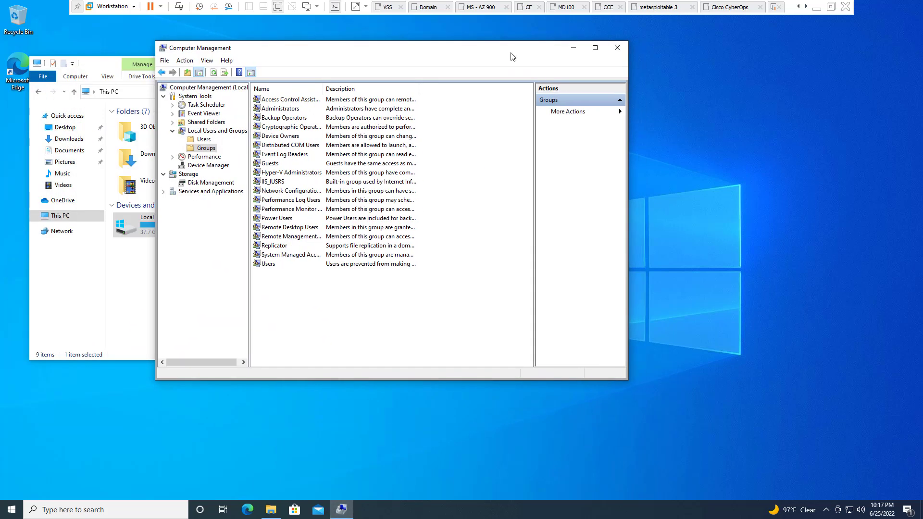
left_click(135, 222)
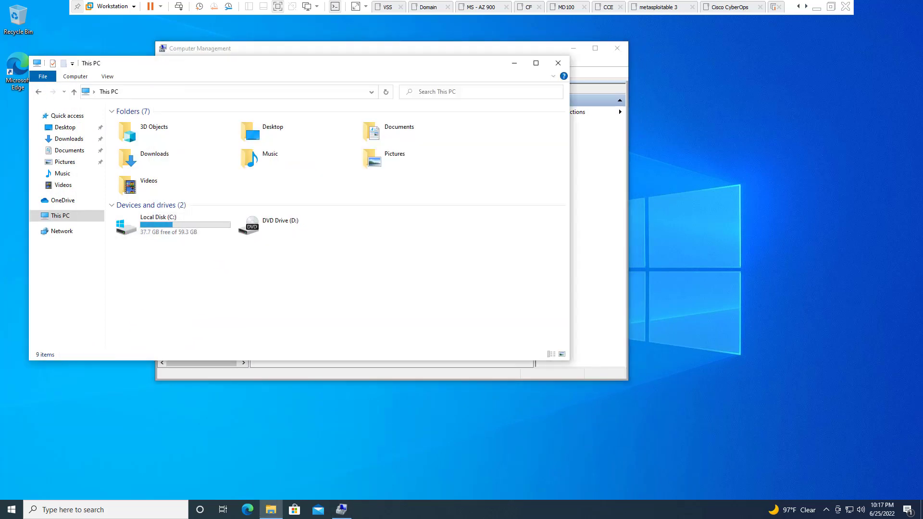
left_click(514, 63)
Show Local Users and Groups > Users, widen the Name column, and refresh the list
left_click(217, 131)
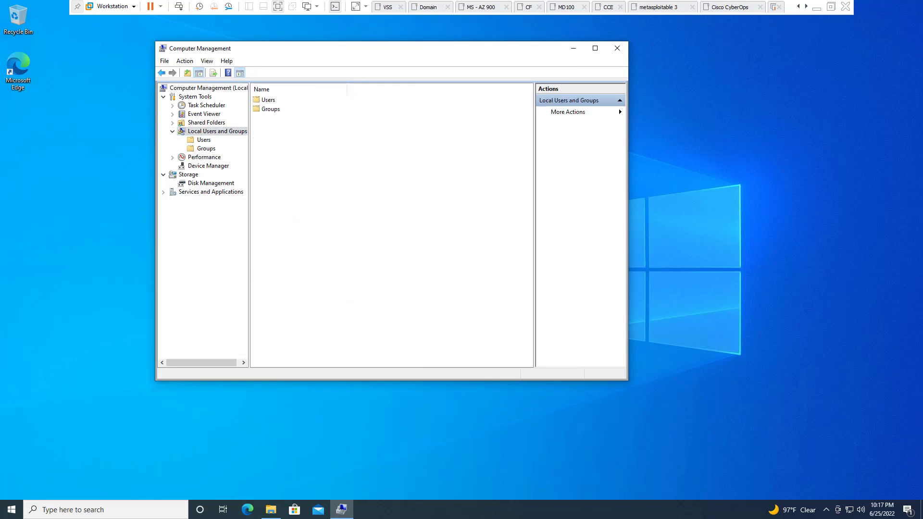
left_click(204, 139)
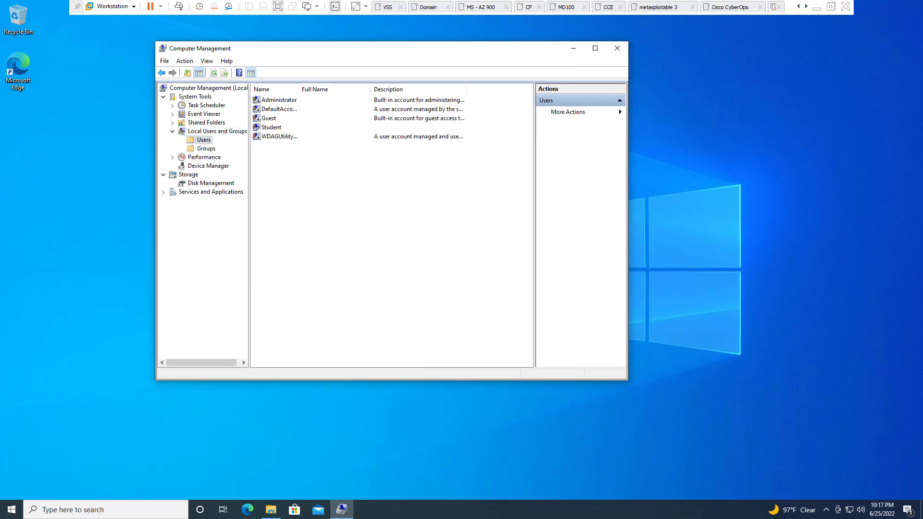
left_click(279, 99)
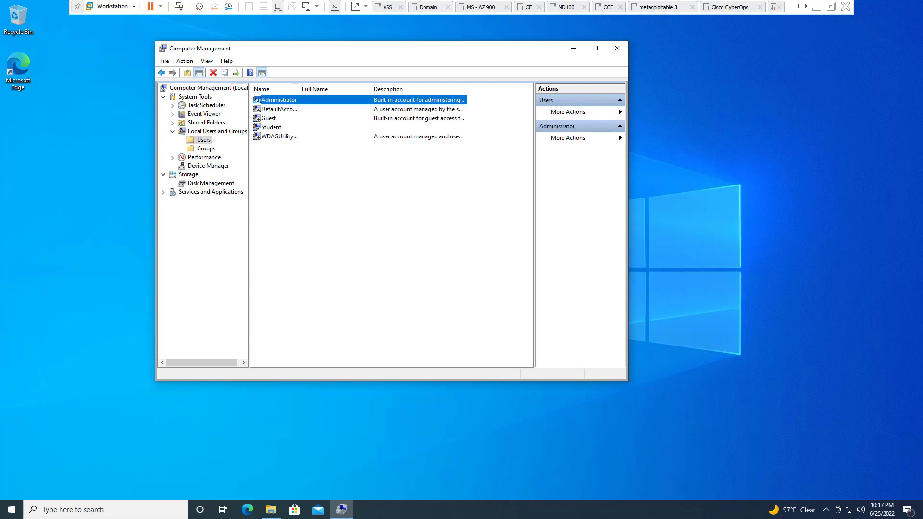
key("Down")
key("Down")
key("Down")
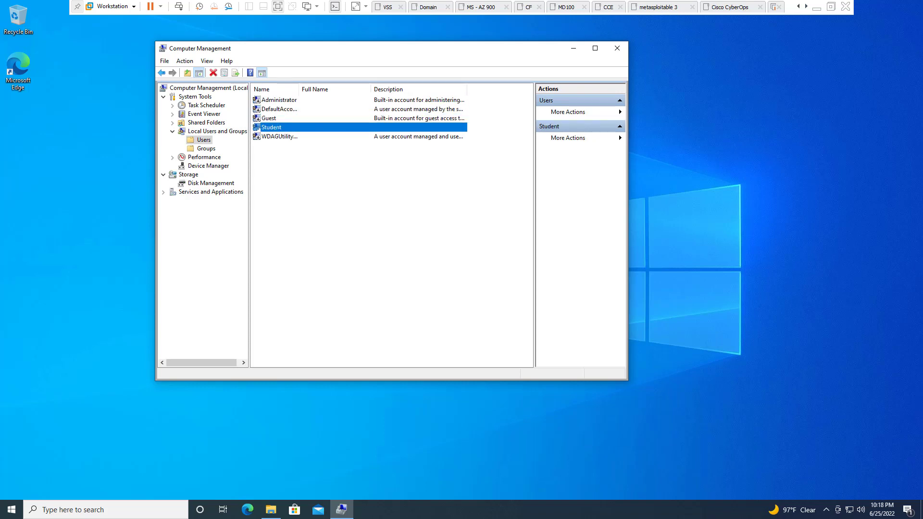
key("ctrl+space")
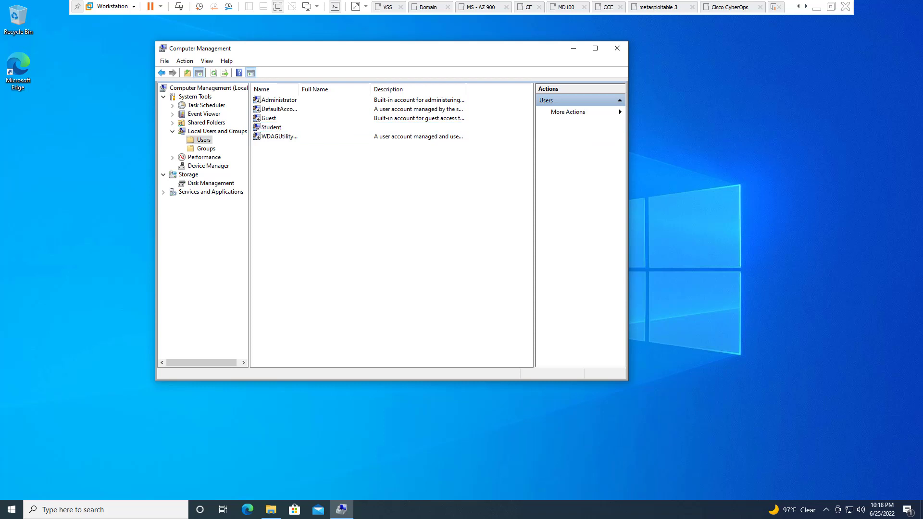
double_click(299, 89)
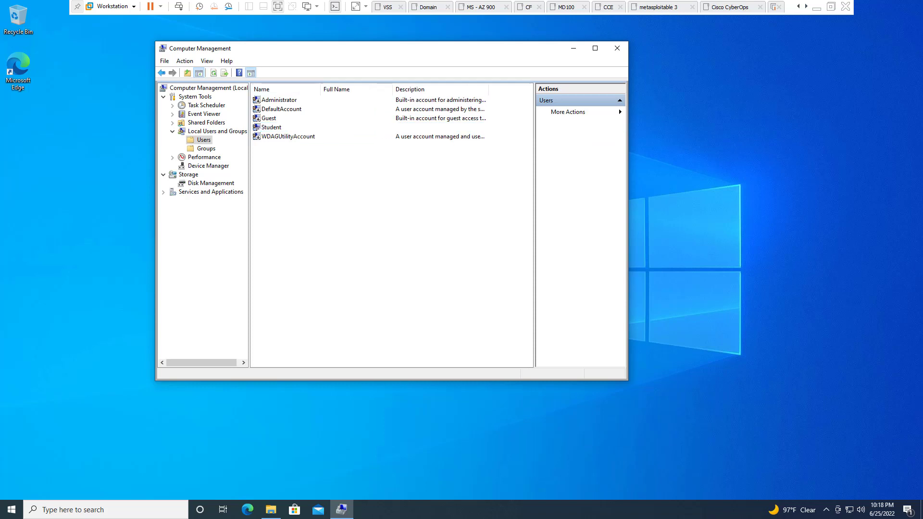
right_click(281, 185)
left_click(307, 206)
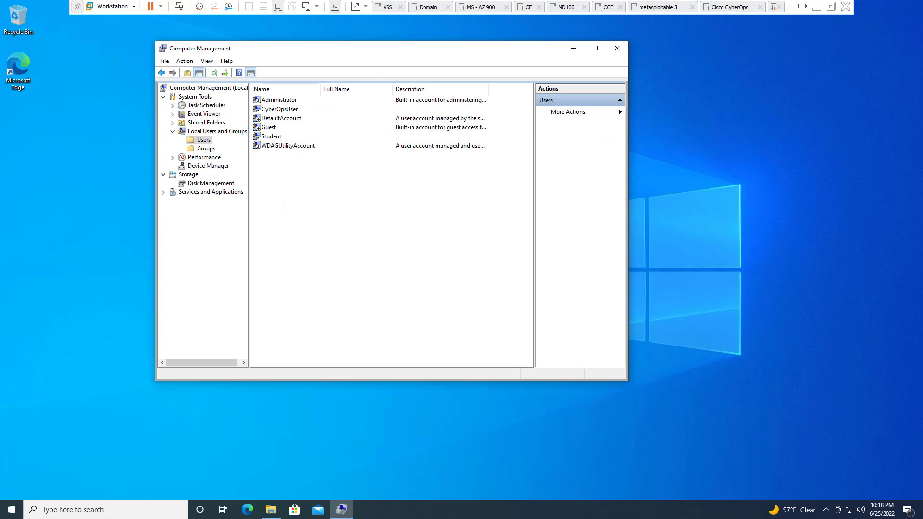
right_click(291, 185)
left_click(317, 206)
Open the CyberOpsUser account's Properties from the Users list
left_click(279, 109)
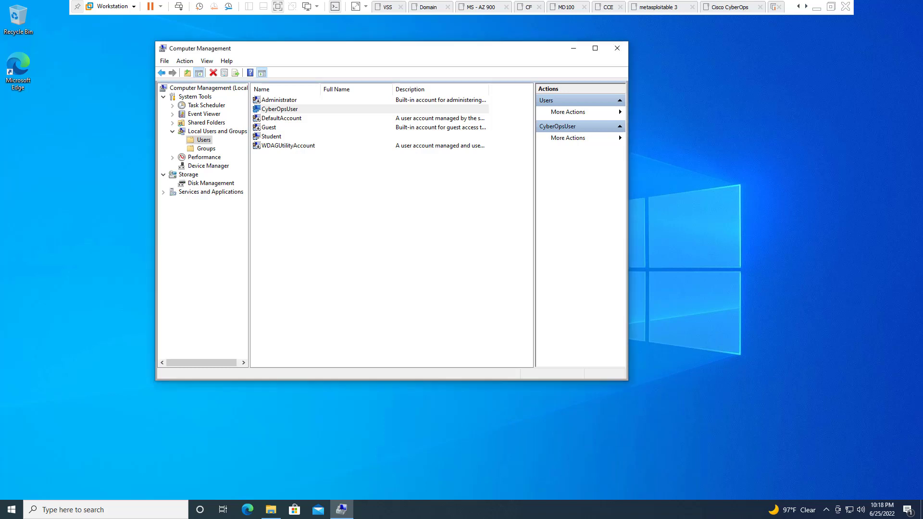
right_click(281, 112)
left_click(311, 171)
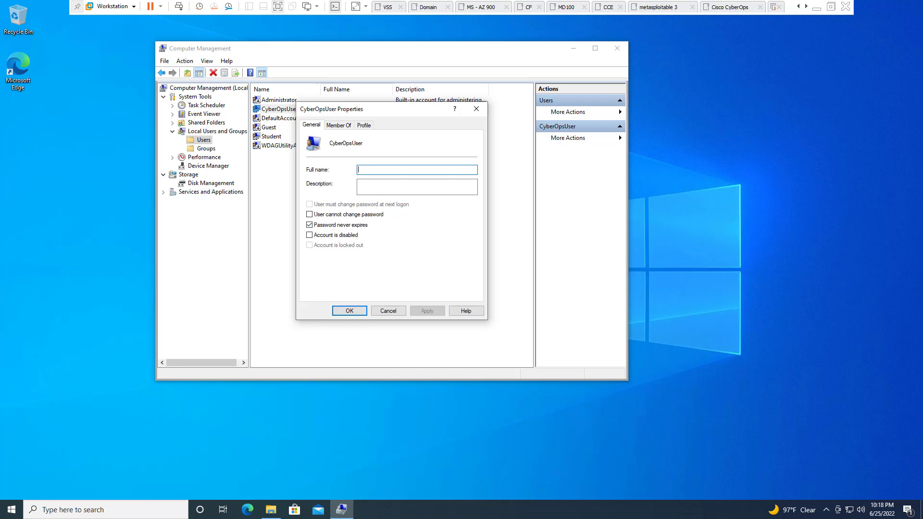
Review CyberOpsUser's Member Of and Profile tabs, then close with OK
key("ctrl+Tab")
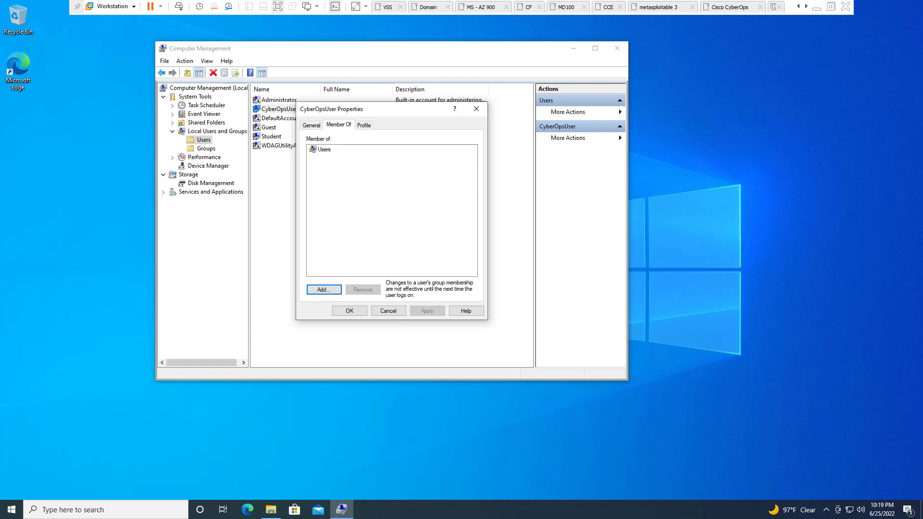
left_click(363, 124)
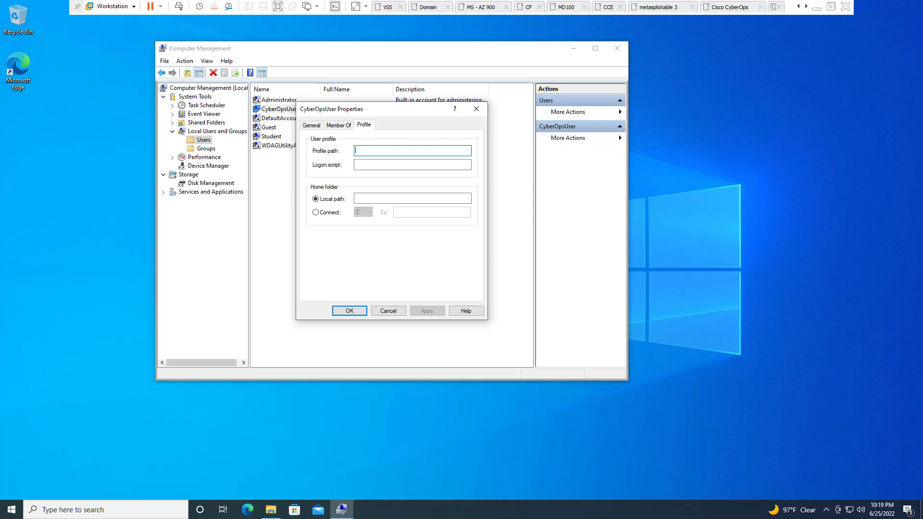
left_click(477, 108)
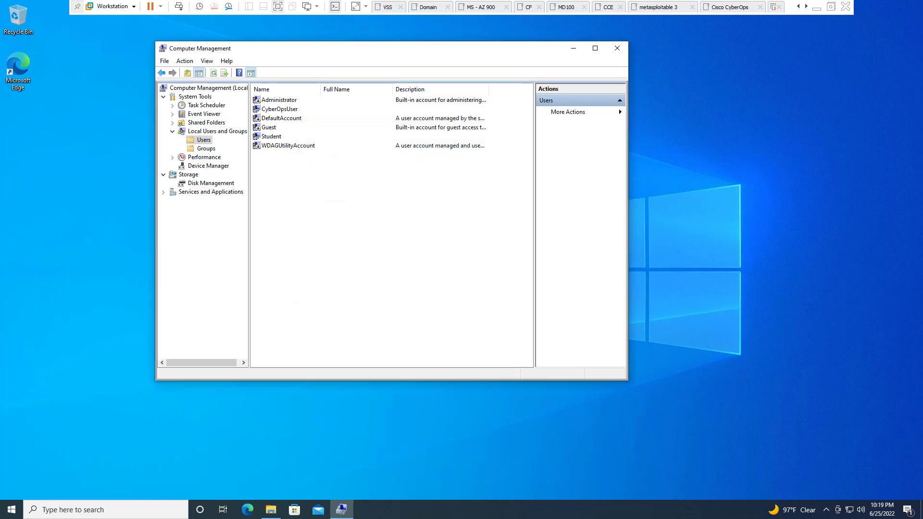
Reopen CyberOpsUser's Properties, confirm membership only in Users, and close it
left_click(217, 132)
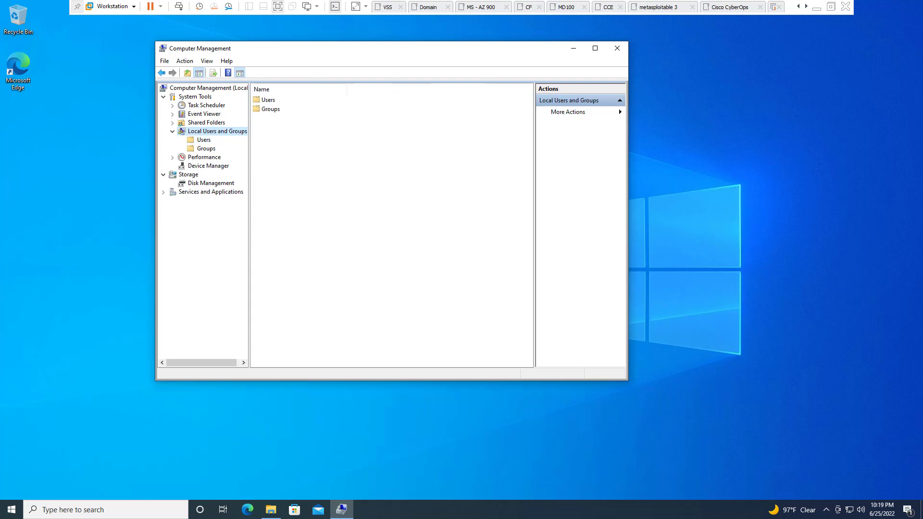
double_click(268, 100)
double_click(280, 109)
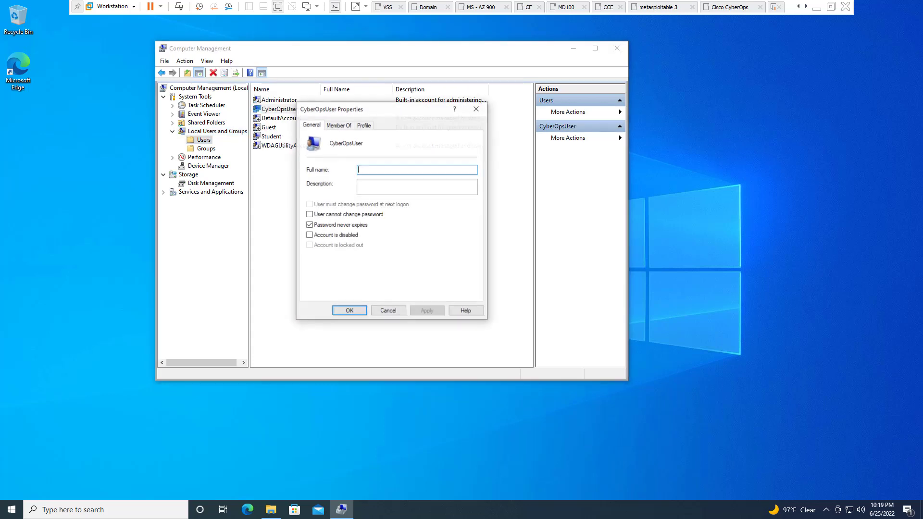
left_click(338, 124)
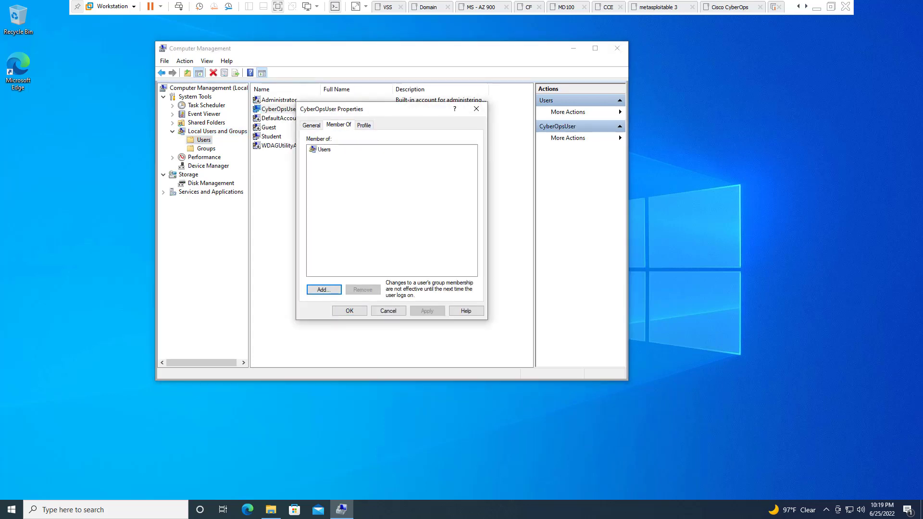
key("Escape")
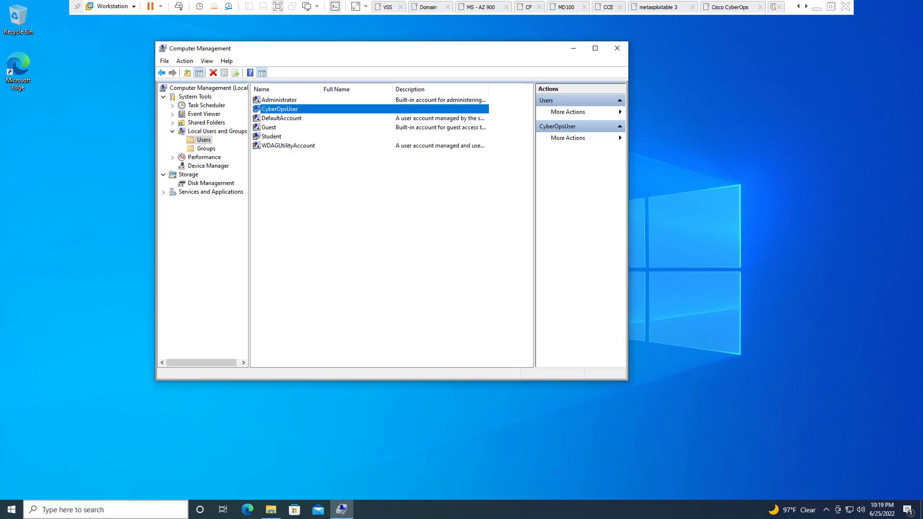
key("super+s")
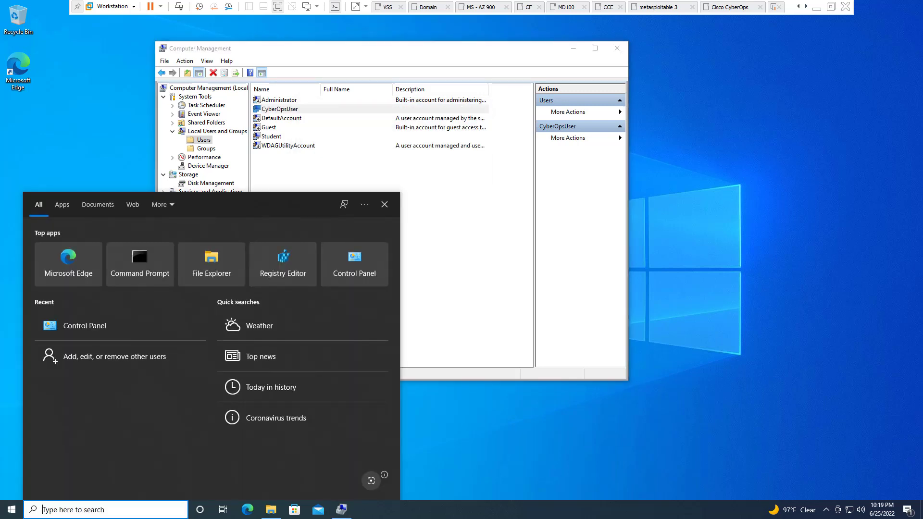
Via the 'user' search, change CyberOpsUser's account type from Standard User to Administrator
type("user")
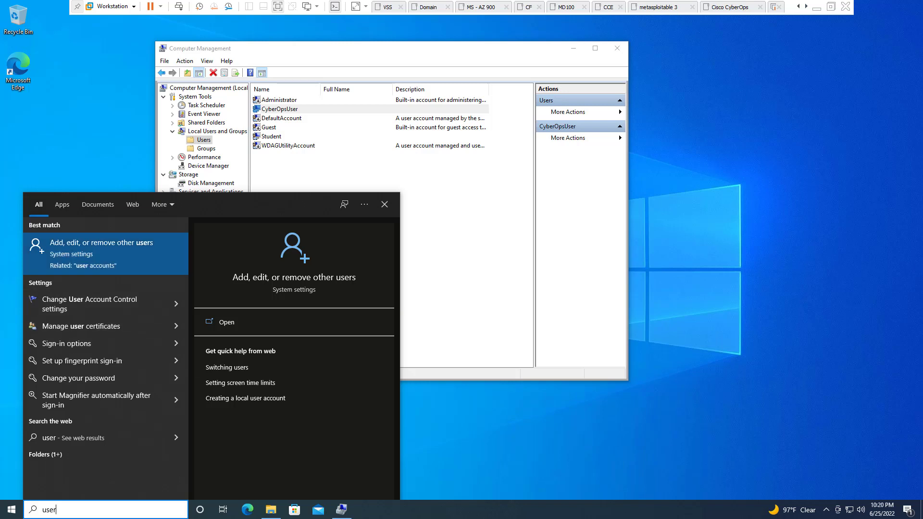
key("Return")
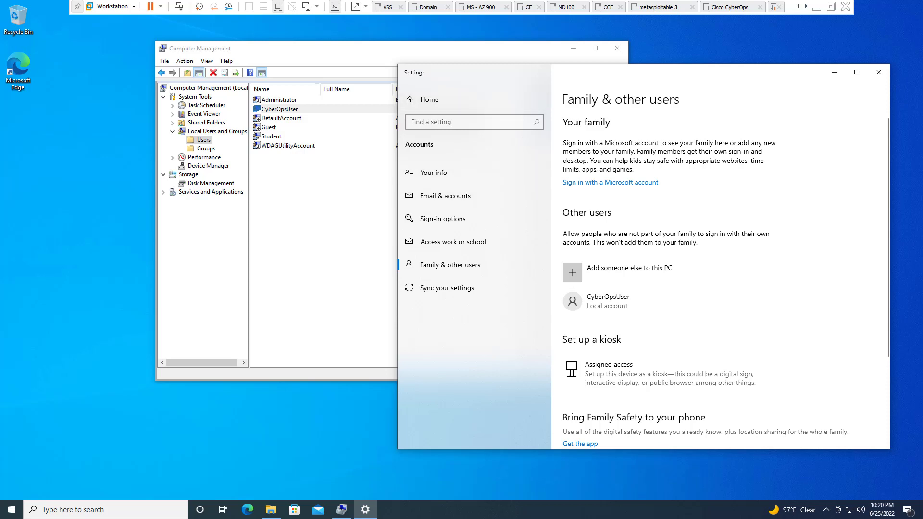
left_click(607, 300)
left_click(686, 332)
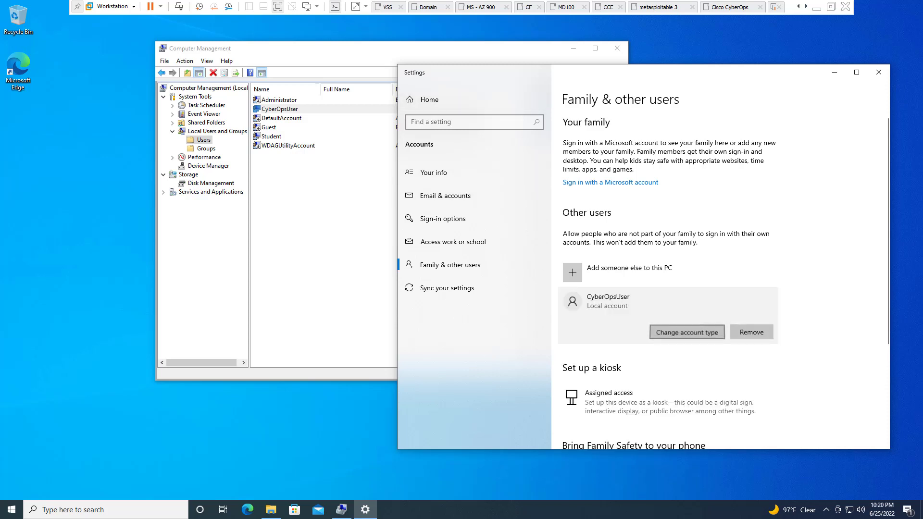
left_click(560, 271)
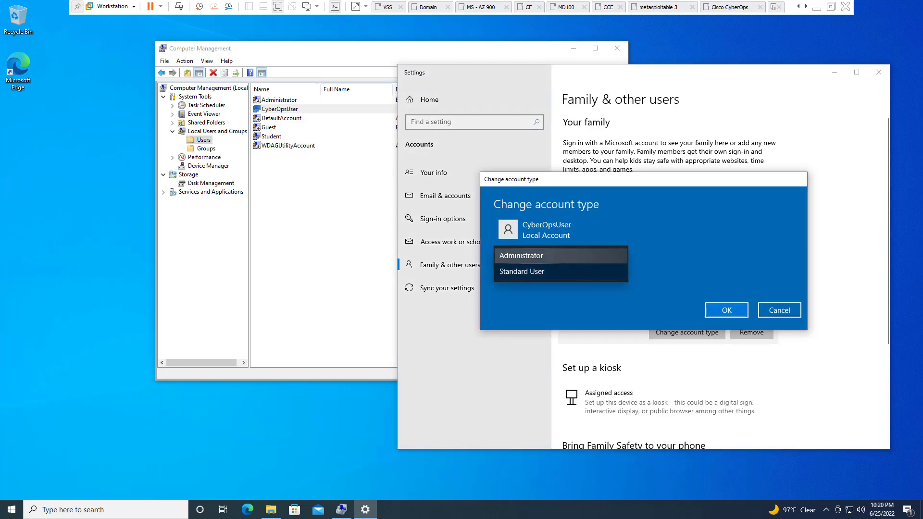
left_click(529, 254)
left_click(726, 309)
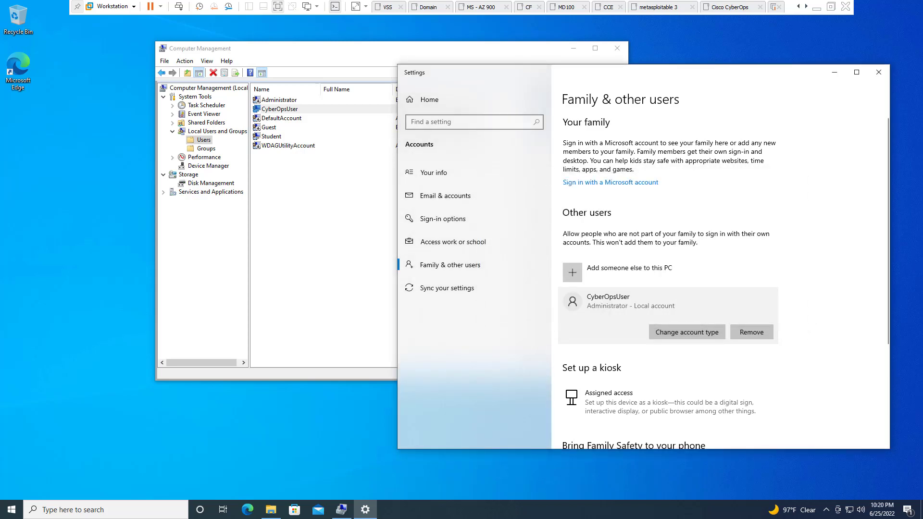
left_click(305, 193)
Open CyberOpsUser's properties to review its group memberships, then close them
right_click(306, 192)
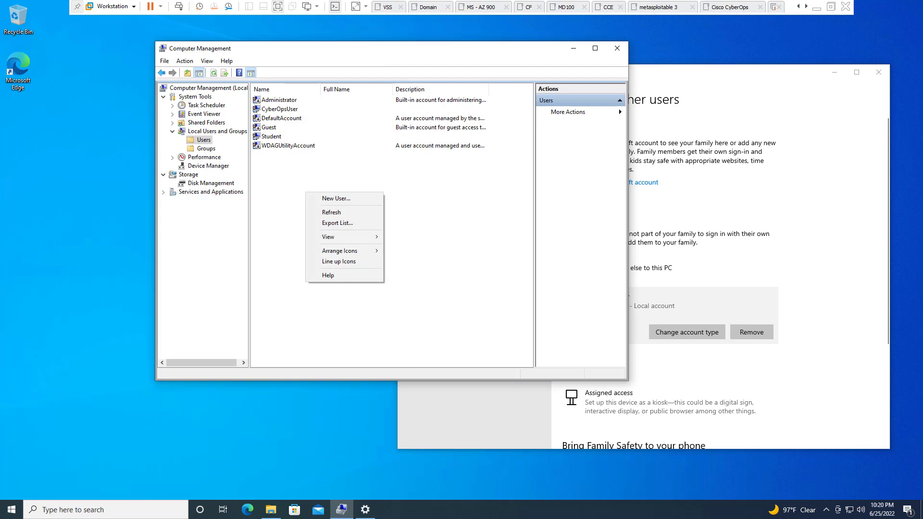
key("Escape")
right_click(268, 108)
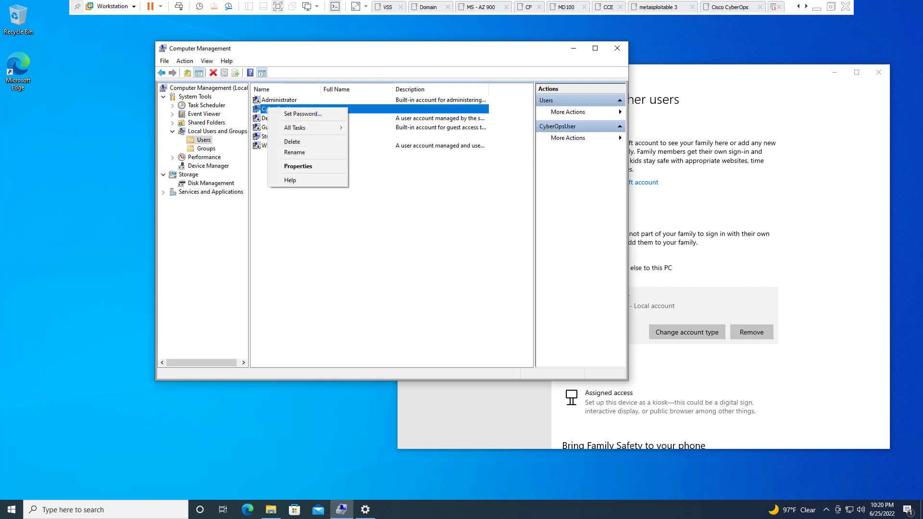
left_click(298, 166)
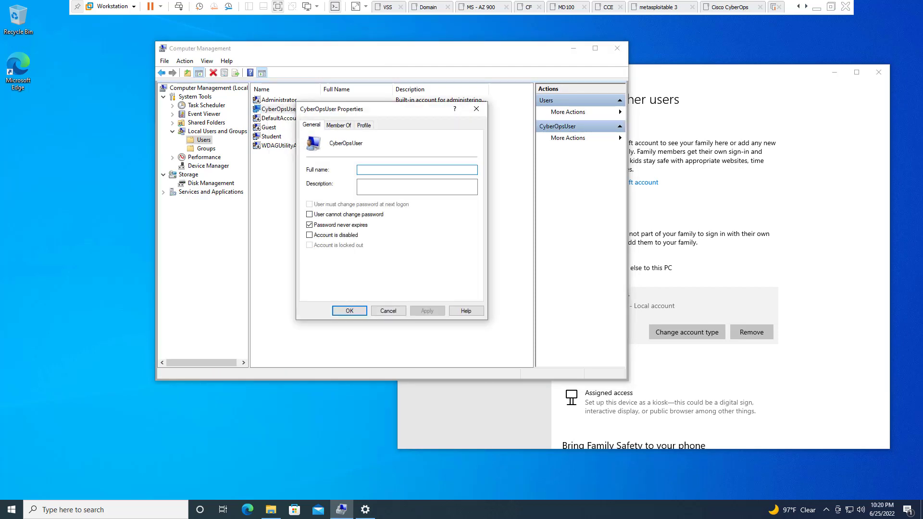
left_click(338, 124)
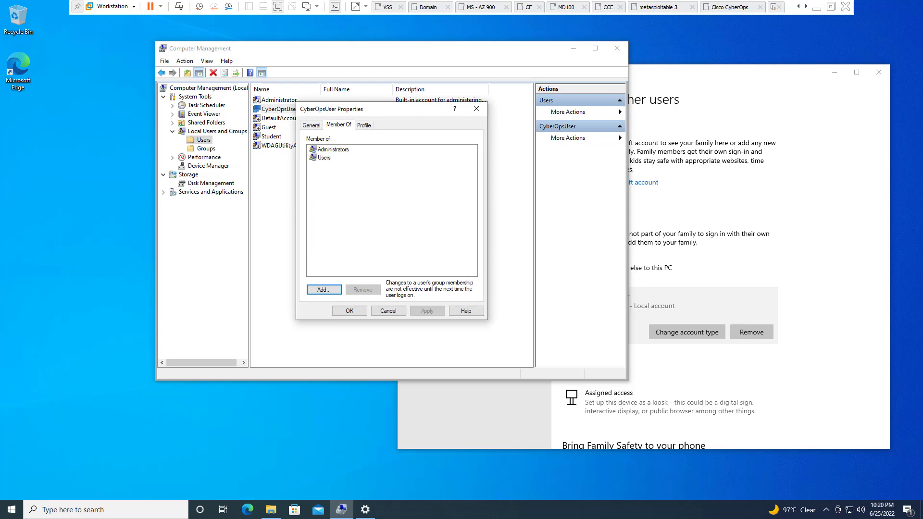
key("Escape")
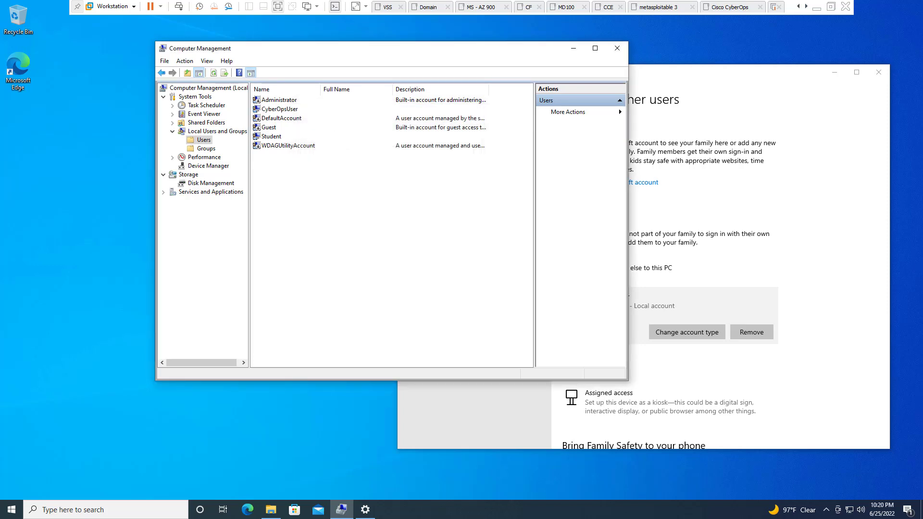
Remove CyberOpsUser from the Administrators group on Member Of, leaving only Users, and confirm
right_click(271, 108)
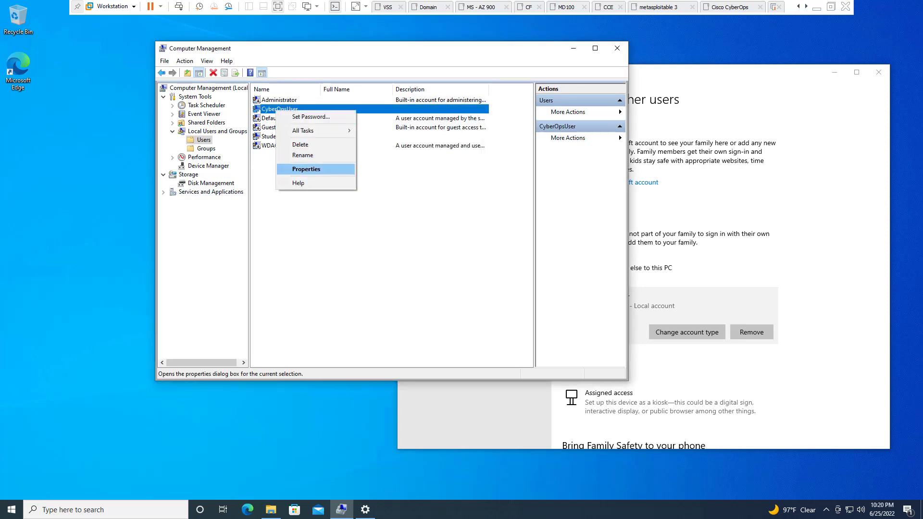
left_click(298, 166)
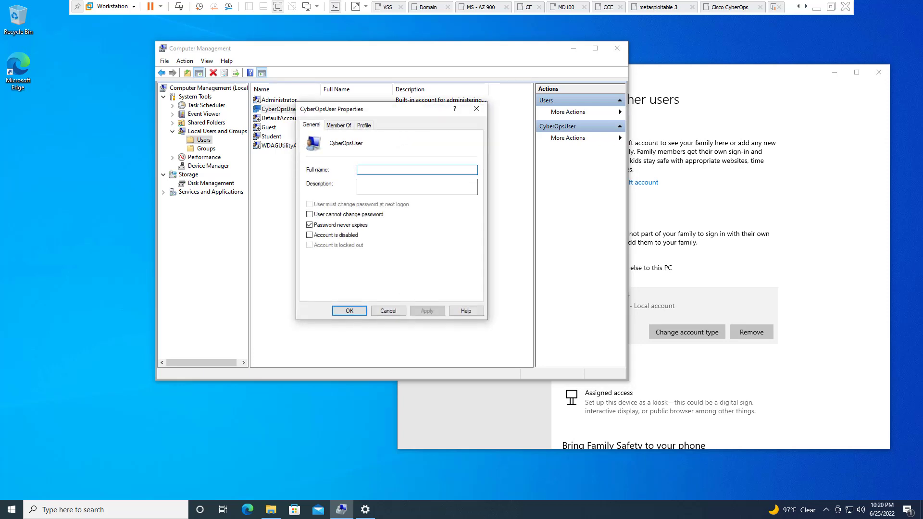
key("ctrl+Tab")
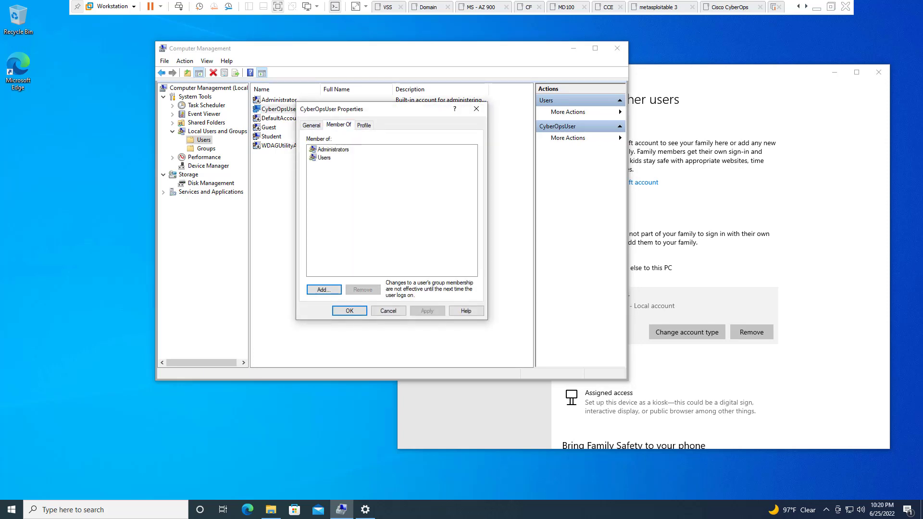
key("Tab")
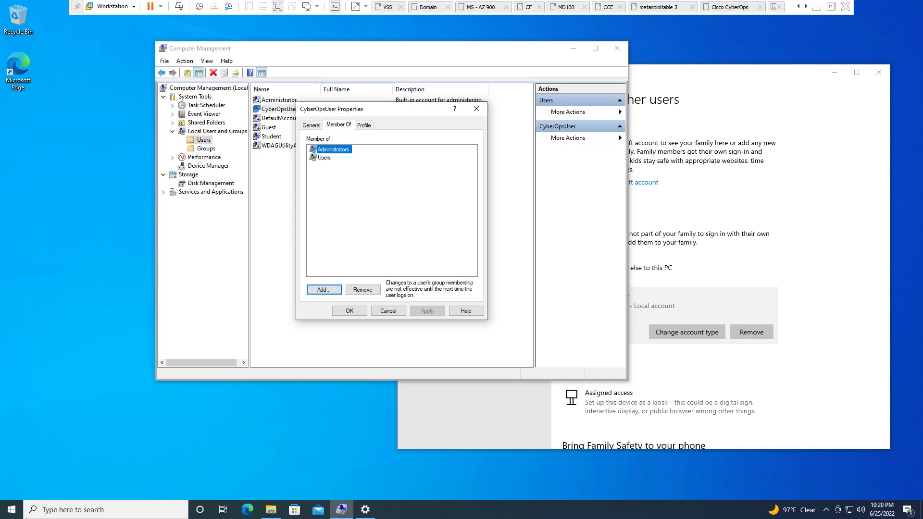
left_click(362, 289)
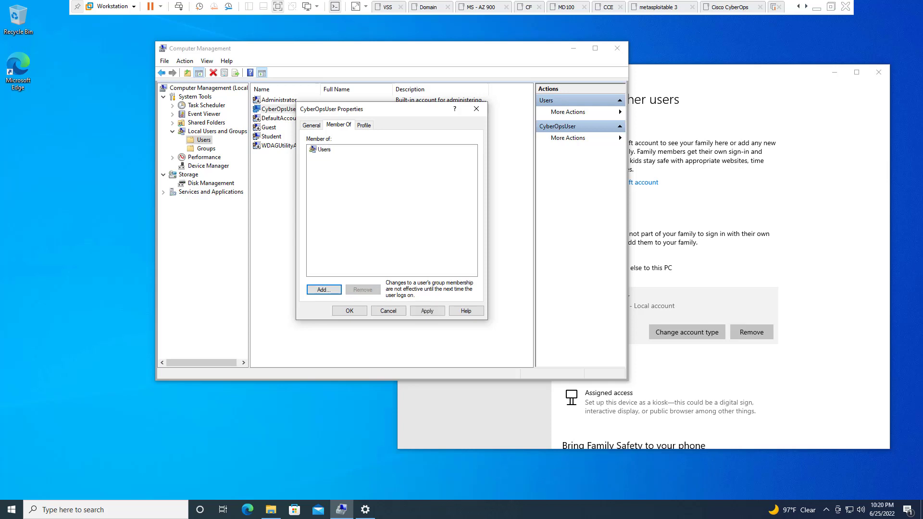
left_click(350, 310)
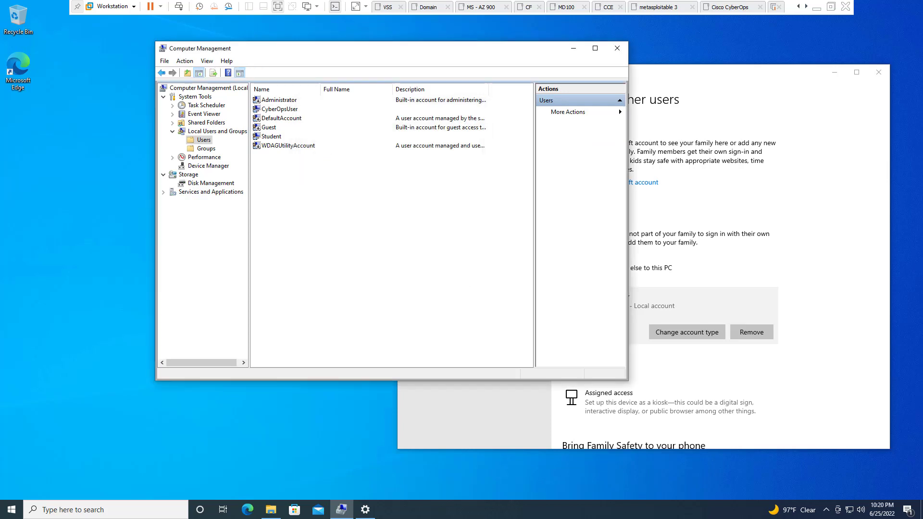
Refresh the local users list and check that CyberOpsUser's groups no longer include Administrators
right_click(317, 200)
left_click(356, 221)
left_click(279, 109)
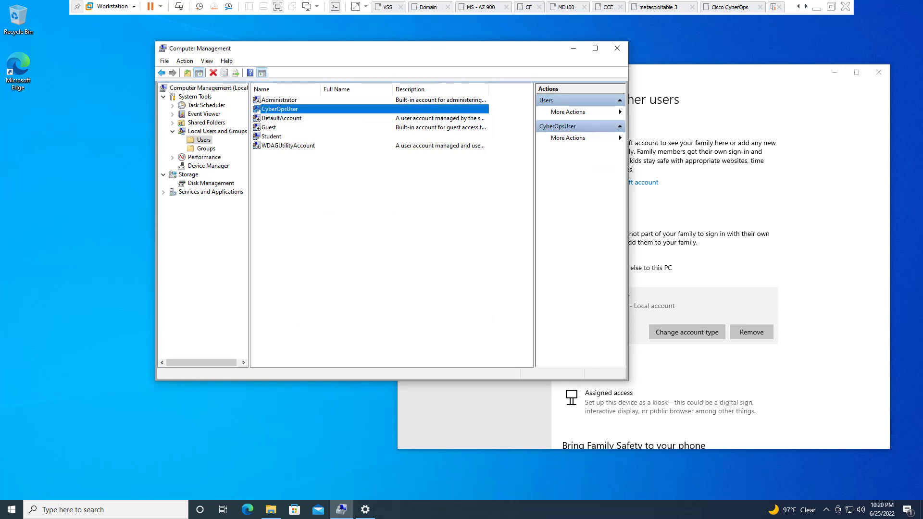
double_click(279, 109)
left_click(339, 125)
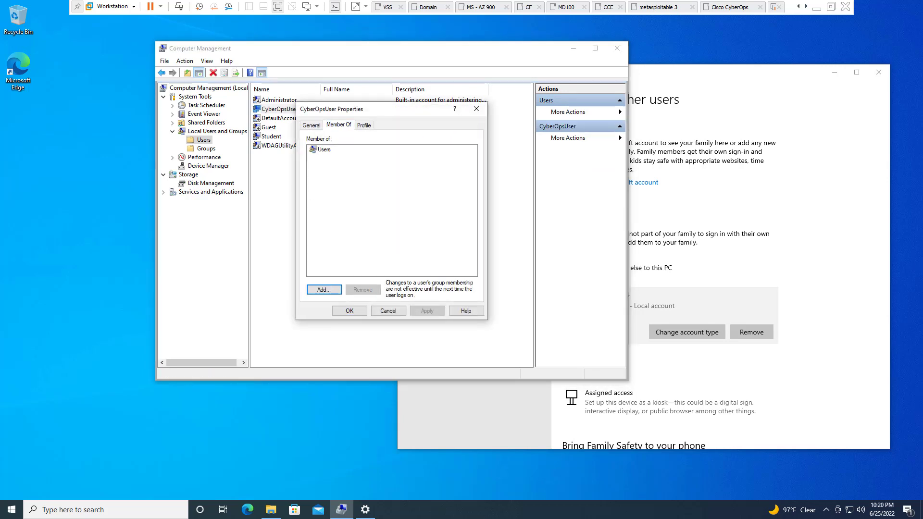
left_click(476, 108)
In Settings' Family & other users, verify CyberOpsUser's account type is Standard User, cancel, and close Settings
key("alt+Tab")
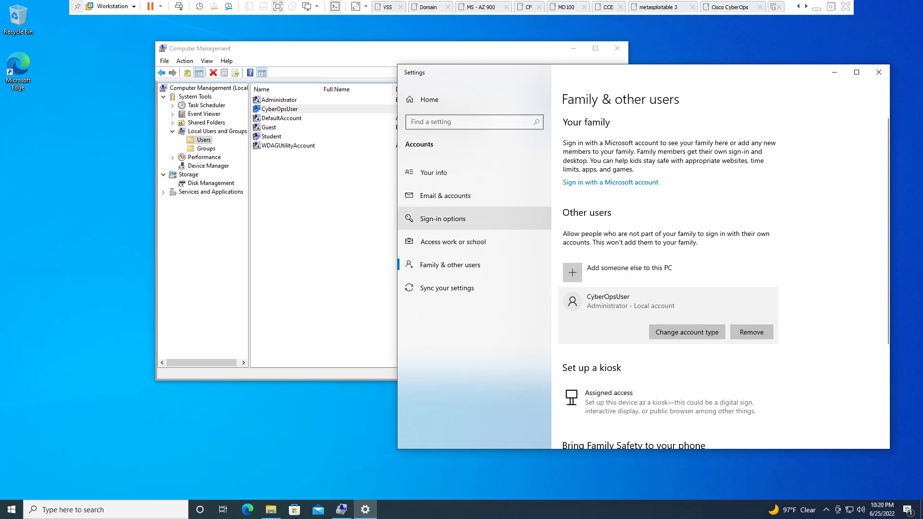
left_click(430, 172)
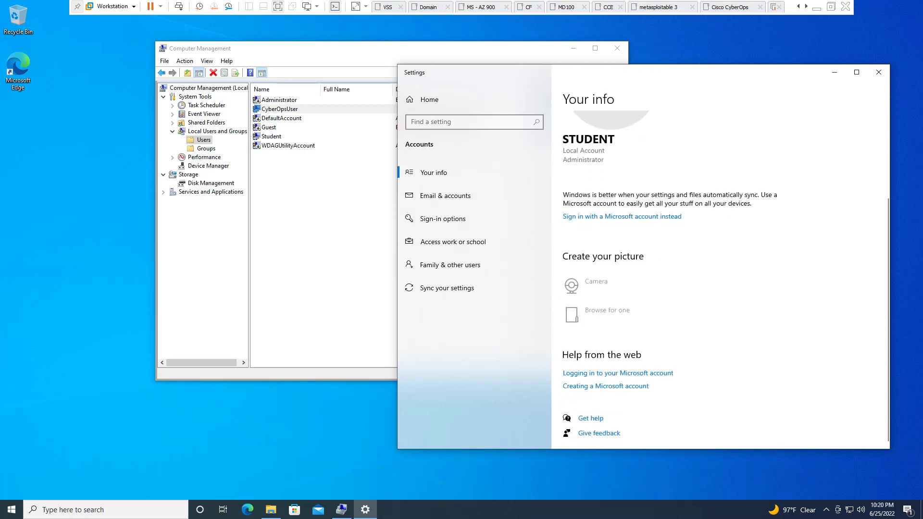
left_click(449, 265)
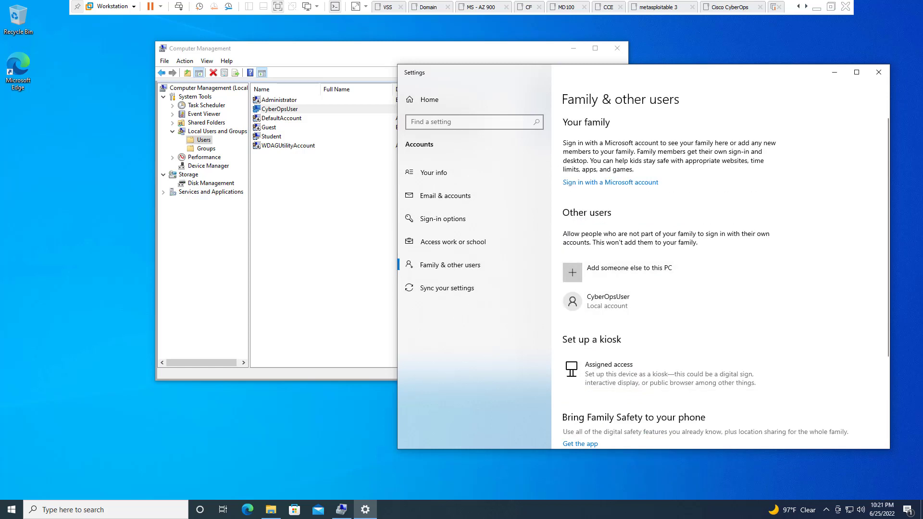
left_click(625, 301)
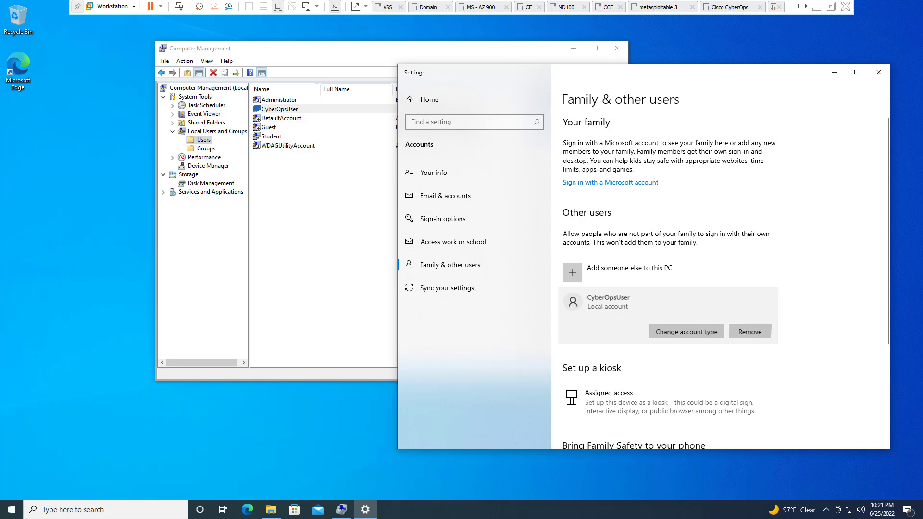
left_click(687, 332)
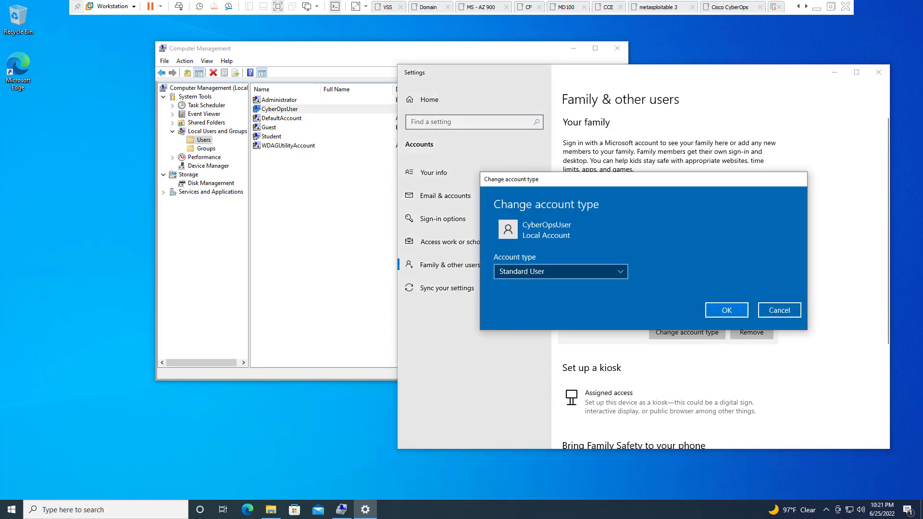
left_click(779, 310)
left_click(879, 72)
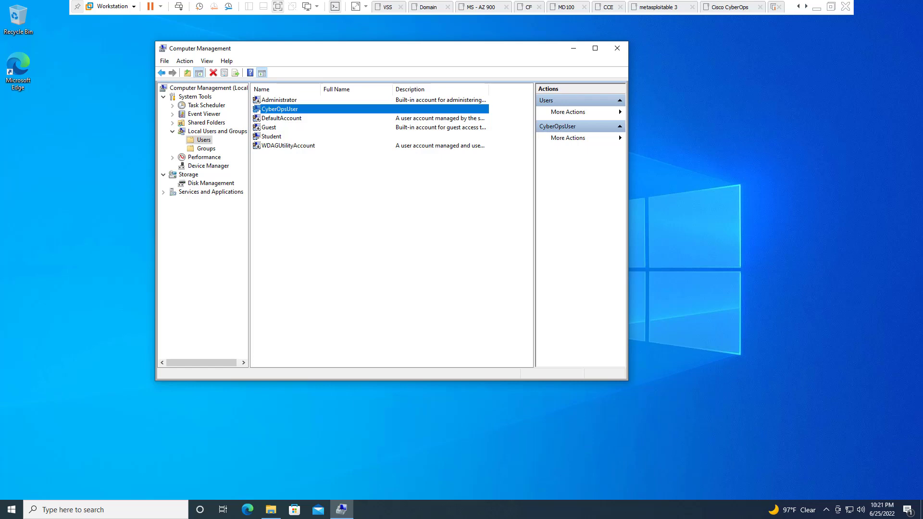
key("alt+Tab")
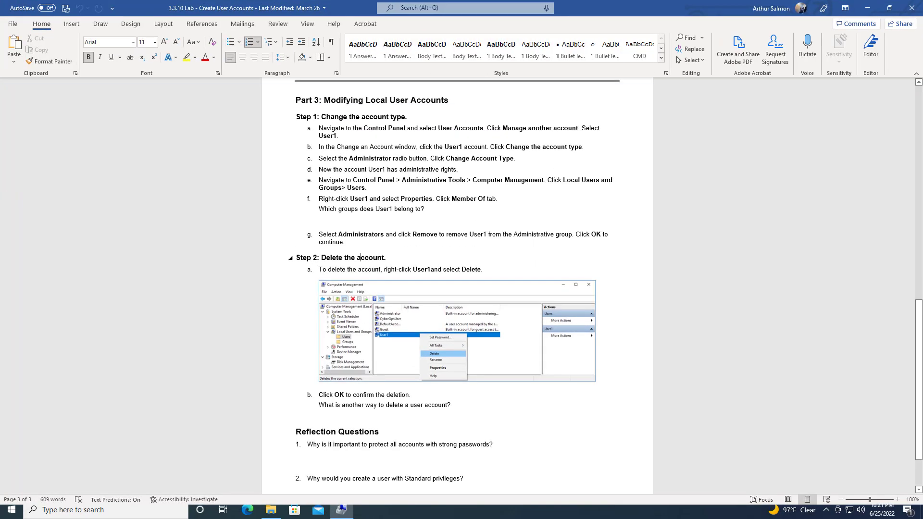
scroll(456, 288, "down", 1)
scroll(457, 288, "up", 2)
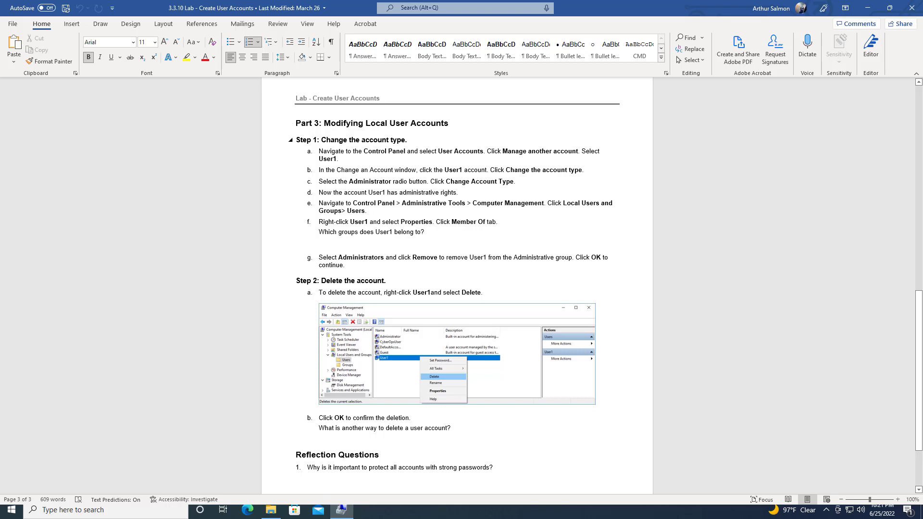
scroll(456, 288, "down", 4)
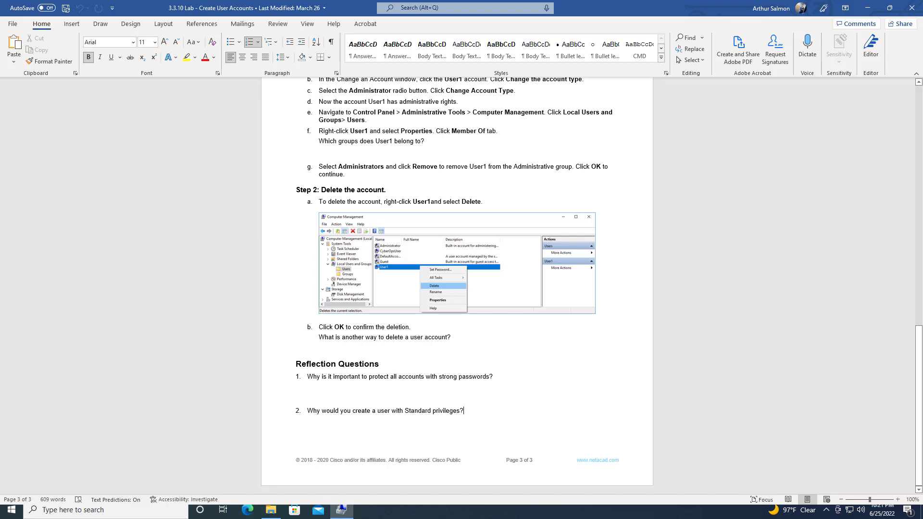
left_click_drag(464, 410, 307, 376)
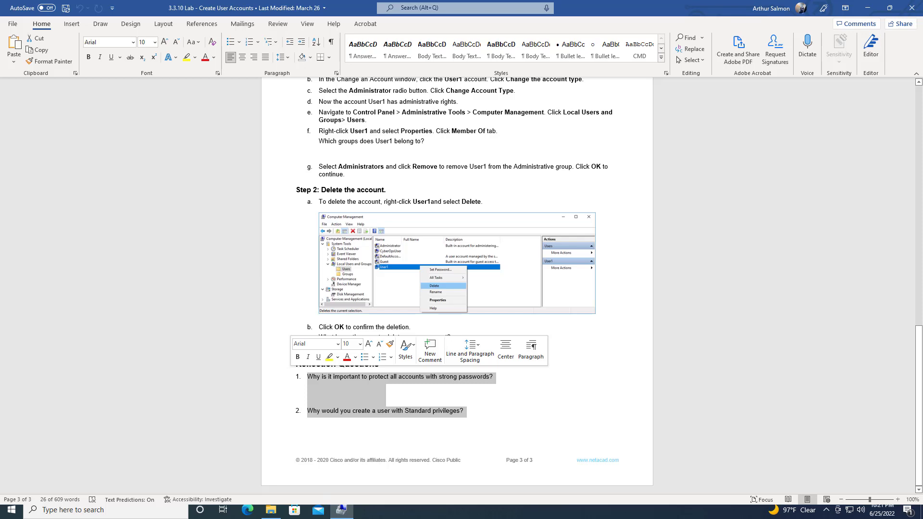
left_click(371, 347)
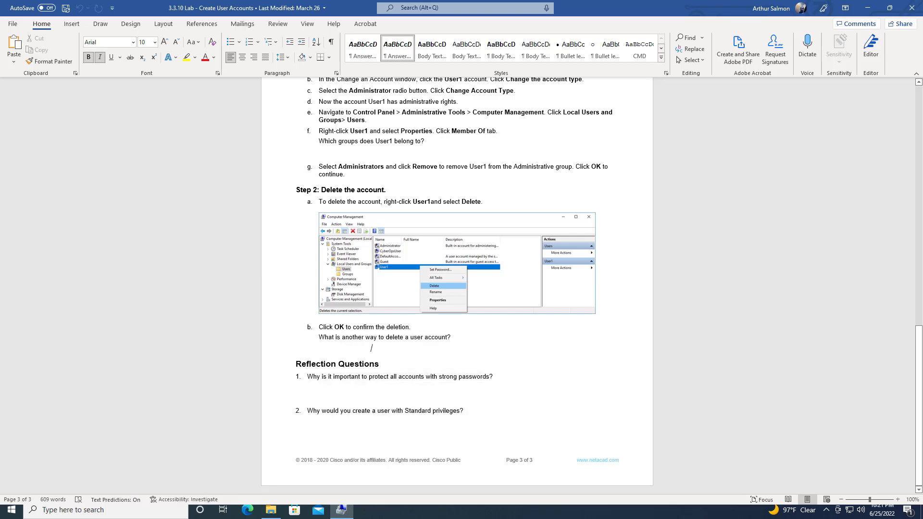
key("alt+Tab")
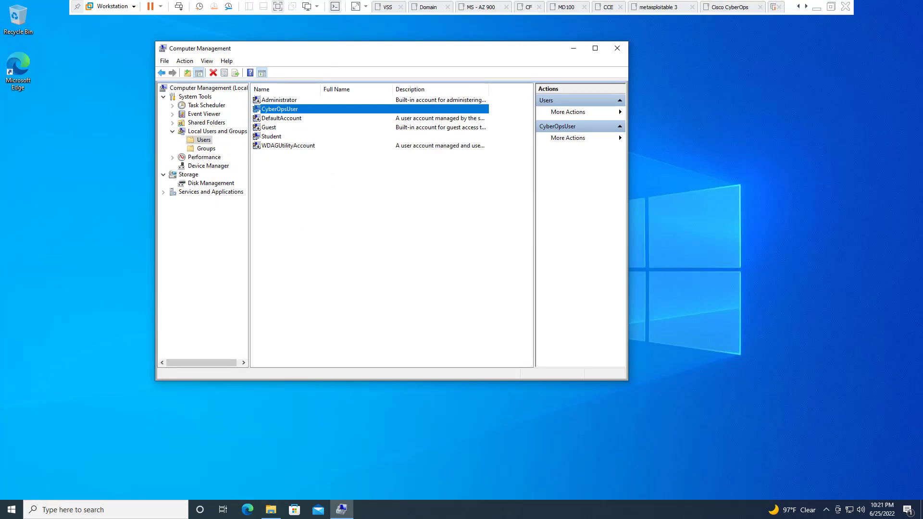
Delete CyberOpsUser, accepting both confirmation prompts, and close Computer Management
right_click(284, 110)
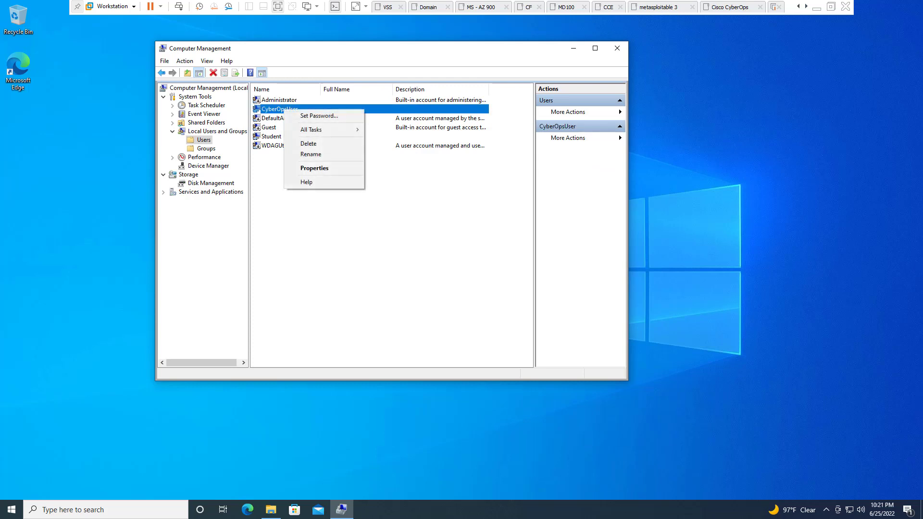
key("Return")
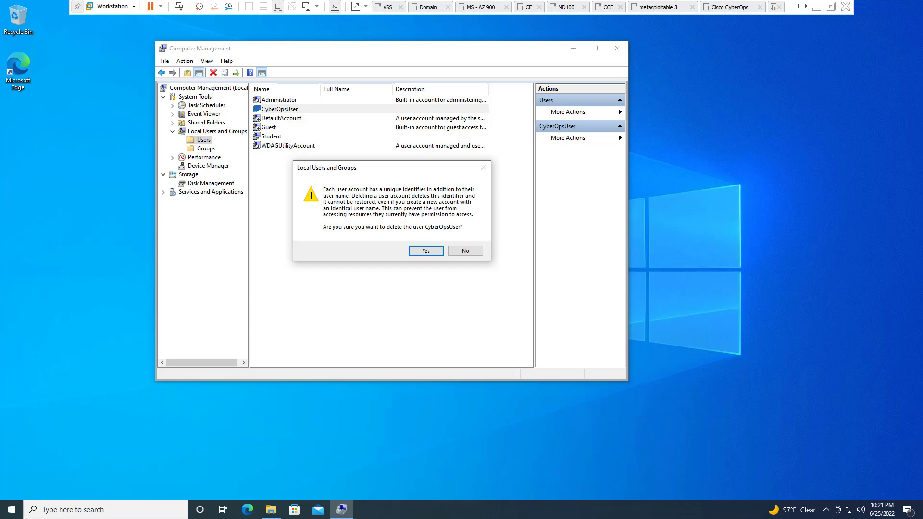
key("Return")
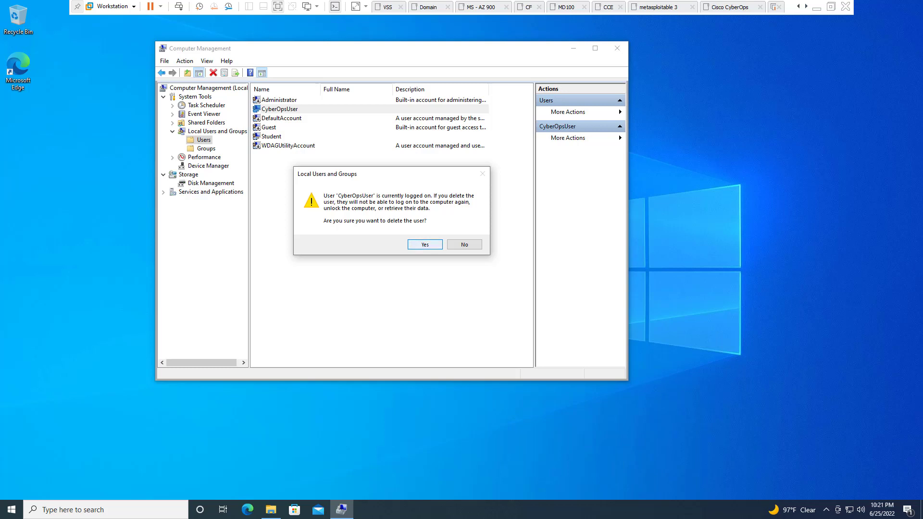
key("Return")
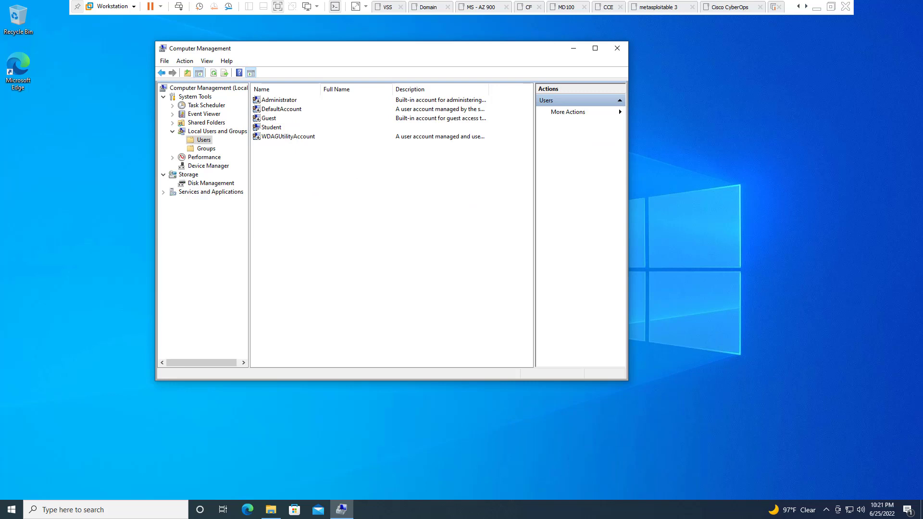
key("alt+F4")
Open C:\Users in File Explorer and refresh the folder listing
key("super+e")
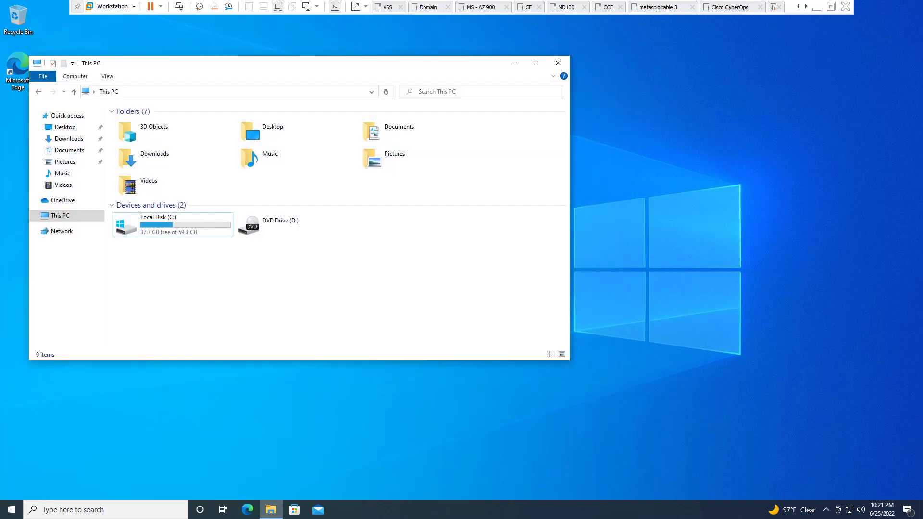
key("Return")
key("Up")
key("Up")
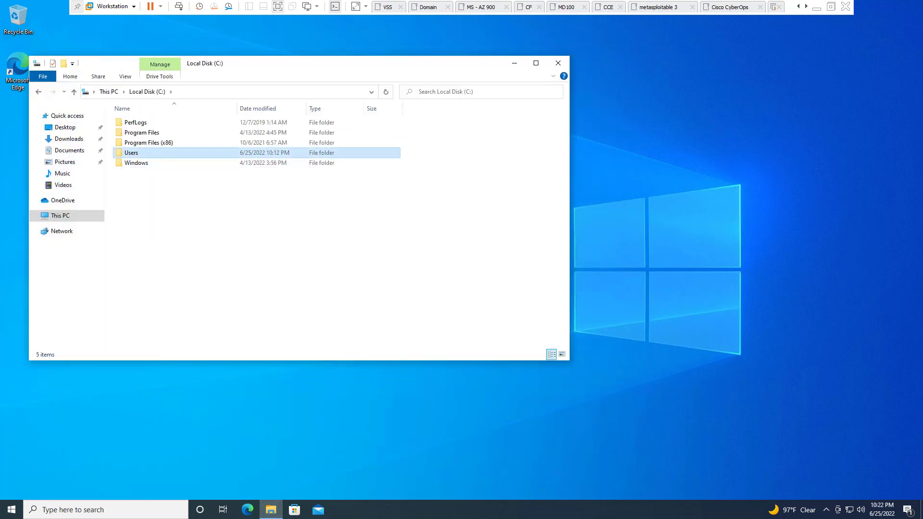
key("Return")
right_click(197, 237)
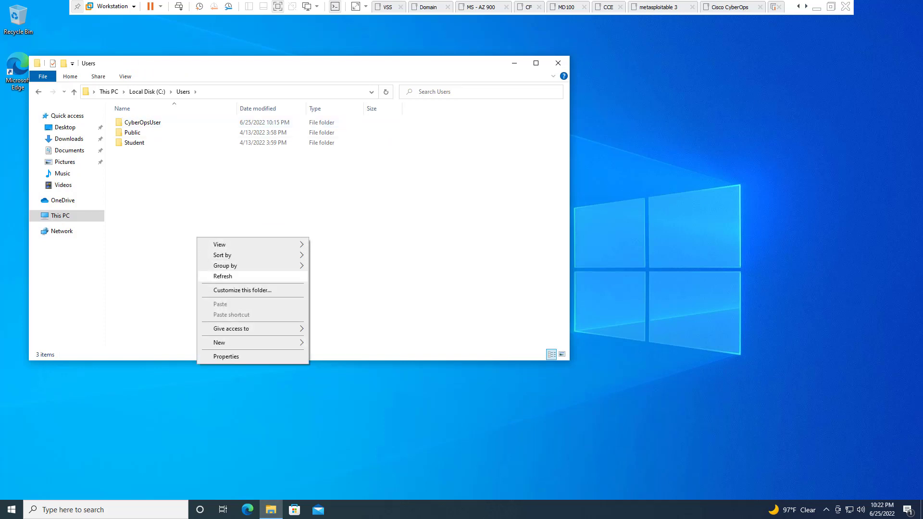
left_click(223, 276)
Look inside the leftover CyberOpsUser profile folder, return to Users, then check the Start menu account options
double_click(143, 122)
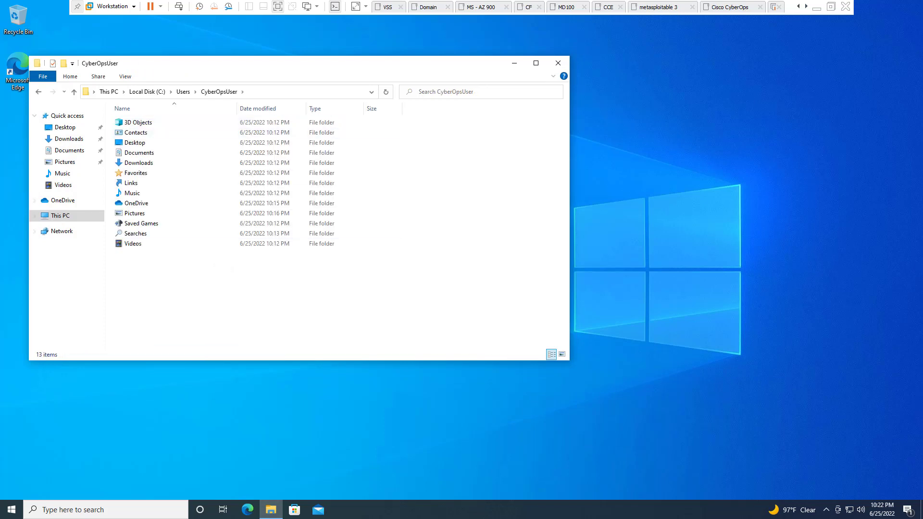
left_click(195, 91)
left_click(183, 91)
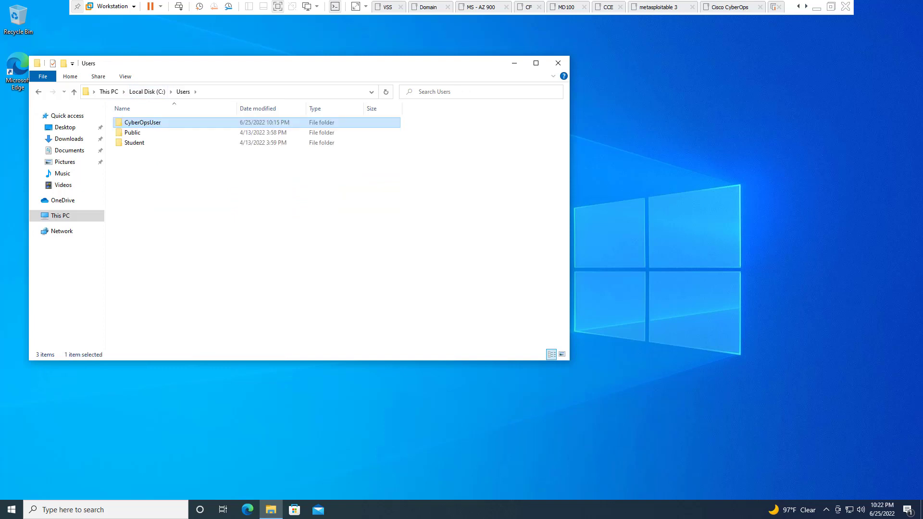
key("super")
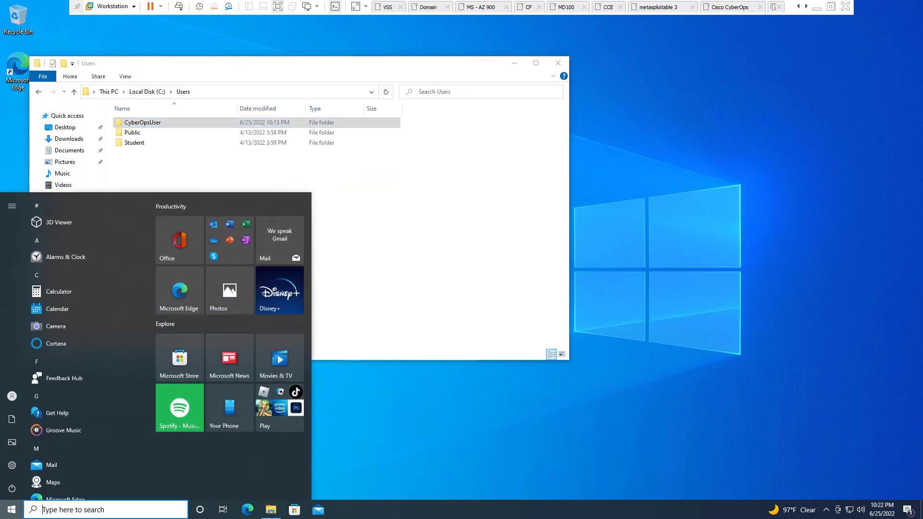
left_click(12, 395)
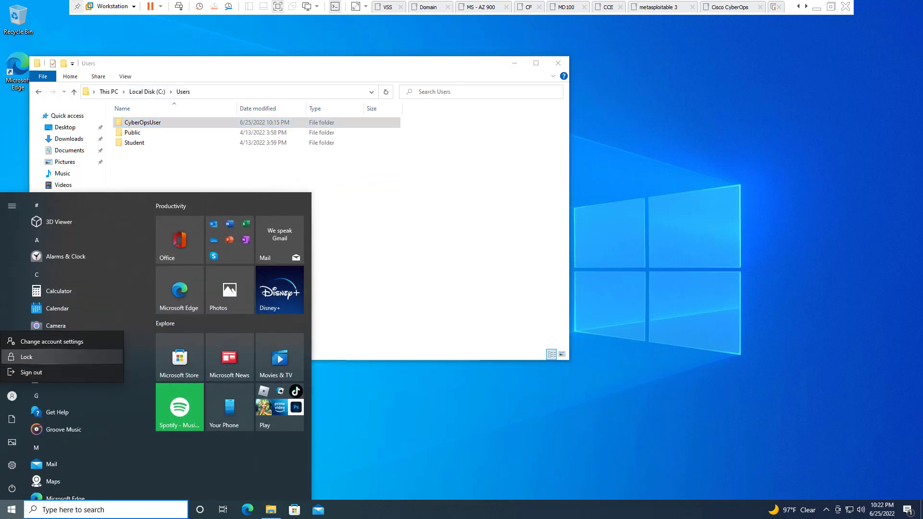
key("Escape")
key("Escape")
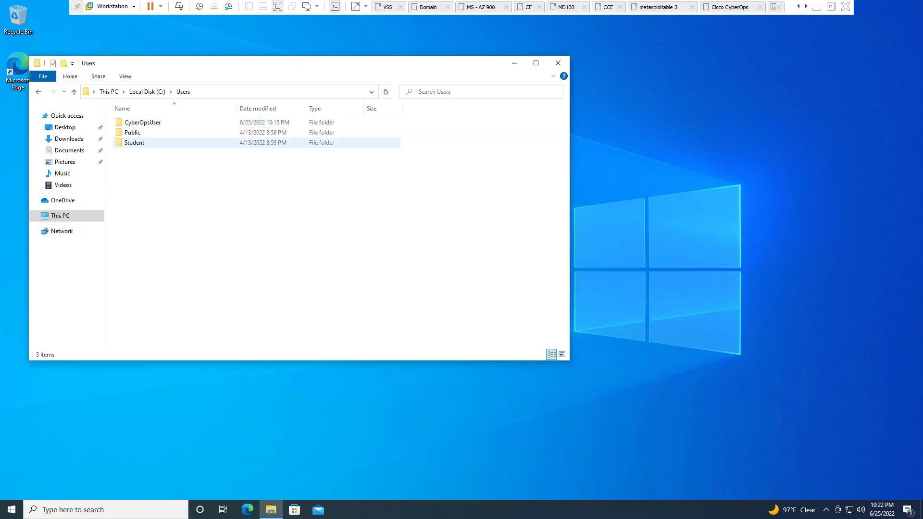